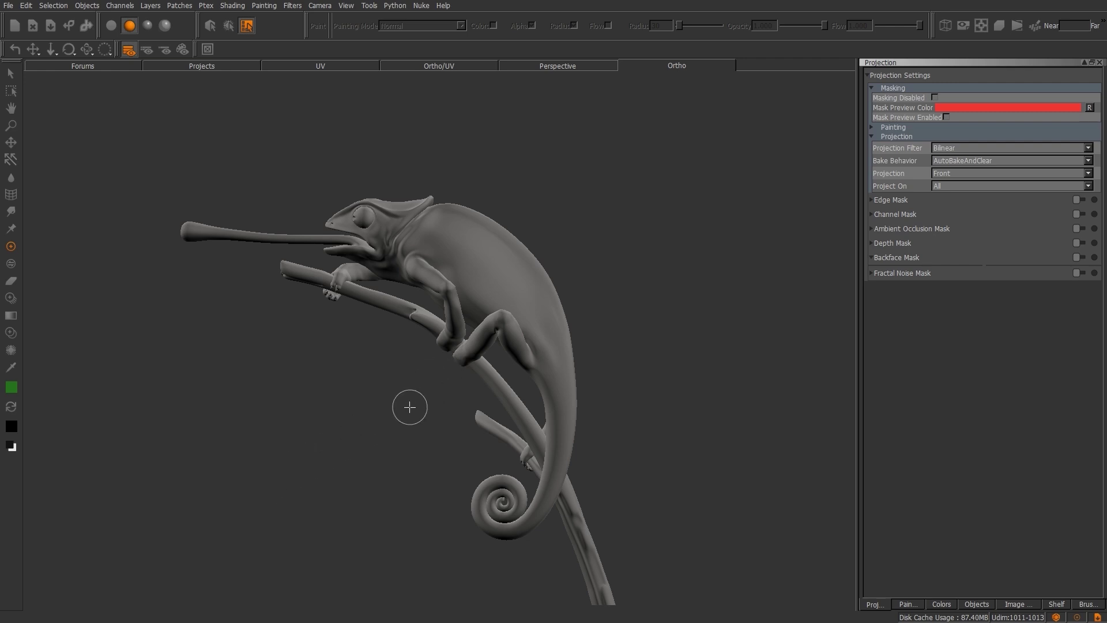
Step: With a larger brush, paint a green patch on the back and lay a warp grid over it
{"action": "mouse_move", "coordinate": [388, 340]}
{"action": "left_mouse_down", "text": "shift"}
{"action": "mouse_move", "coordinate": [427, 341]}
{"action": "mouse_move", "coordinate": [407, 341]}
{"action": "left_mouse_up", "text": "shift"}
{"action": "mouse_move", "coordinate": [462, 239]}
{"action": "left_mouse_down"}
{"action": "mouse_move", "coordinate": [469, 260]}
{"action": "mouse_move", "coordinate": [513, 291]}
{"action": "mouse_move", "coordinate": [469, 260]}
{"action": "mouse_move", "coordinate": [470, 236]}
{"action": "mouse_move", "coordinate": [504, 273]}
{"action": "mouse_move", "coordinate": [512, 263]}
{"action": "mouse_move", "coordinate": [480, 265]}
{"action": "mouse_move", "coordinate": [519, 272]}
{"action": "left_mouse_up"}
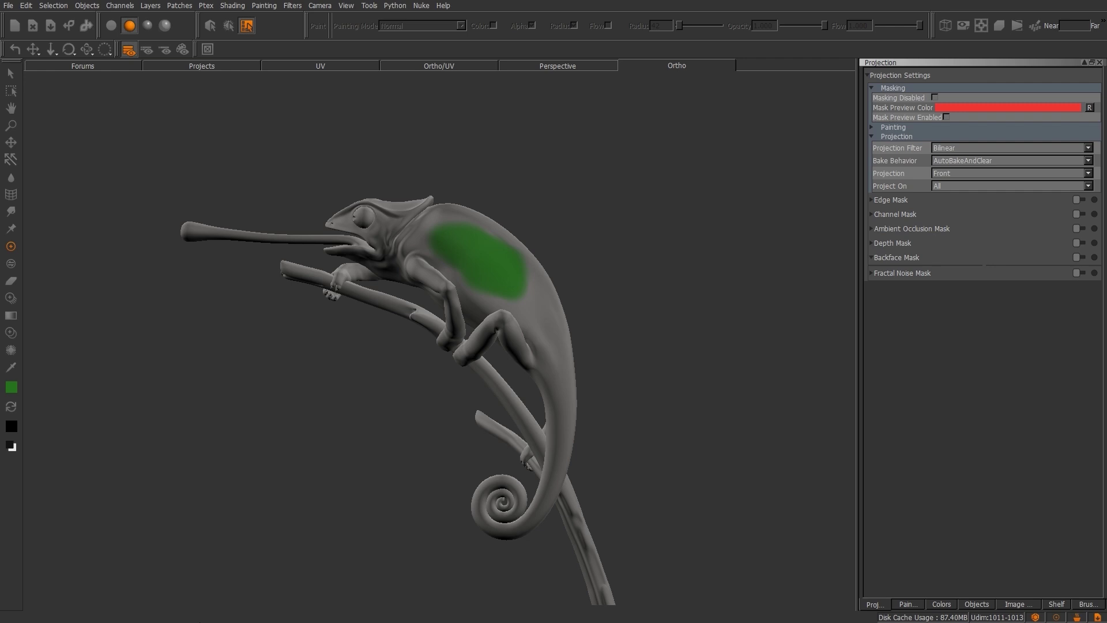
{"action": "left_click", "coordinate": [11, 194]}
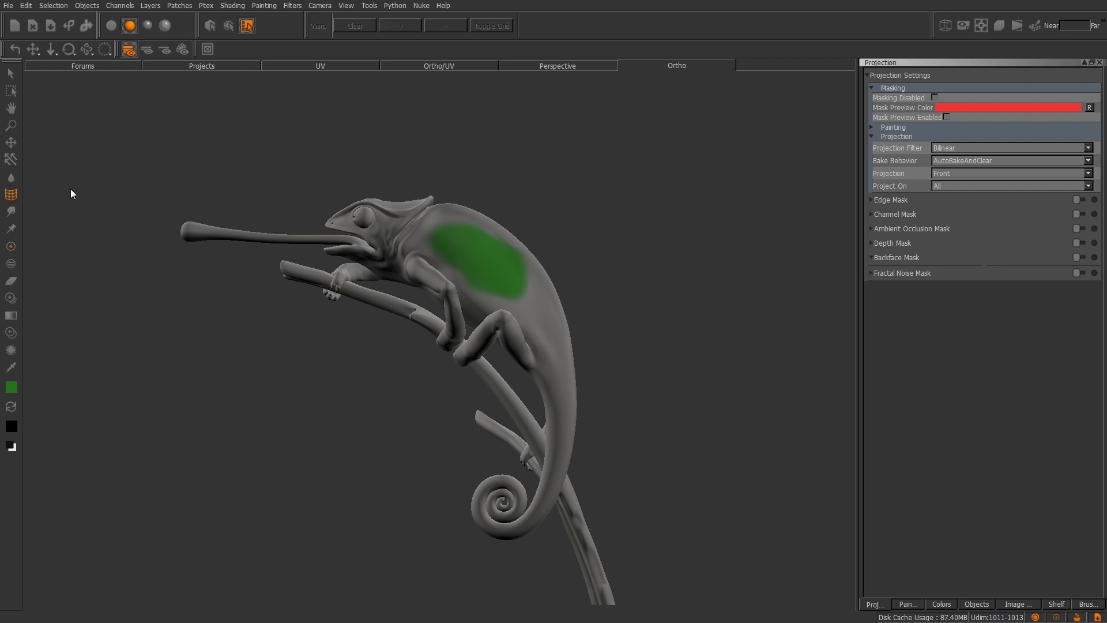
{"action": "left_click_drag", "start_coordinate": [350, 150], "coordinate": [619, 397]}
Step: Drag the warp grid corners to stretch the green paint into a longer shape across the body
{"action": "left_click_drag", "start_coordinate": [351, 151], "coordinate": [387, 171]}
{"action": "left_click_drag", "start_coordinate": [350, 397], "coordinate": [406, 375]}
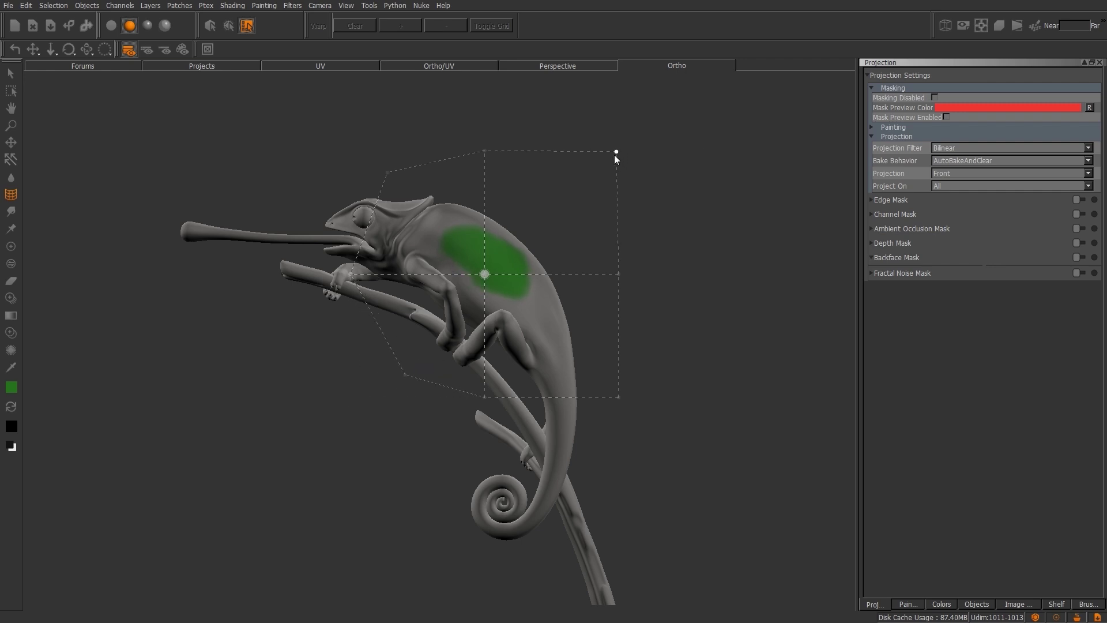
{"action": "left_click_drag", "start_coordinate": [617, 152], "coordinate": [545, 213]}
{"action": "left_click_drag", "start_coordinate": [617, 409], "coordinate": [778, 545]}
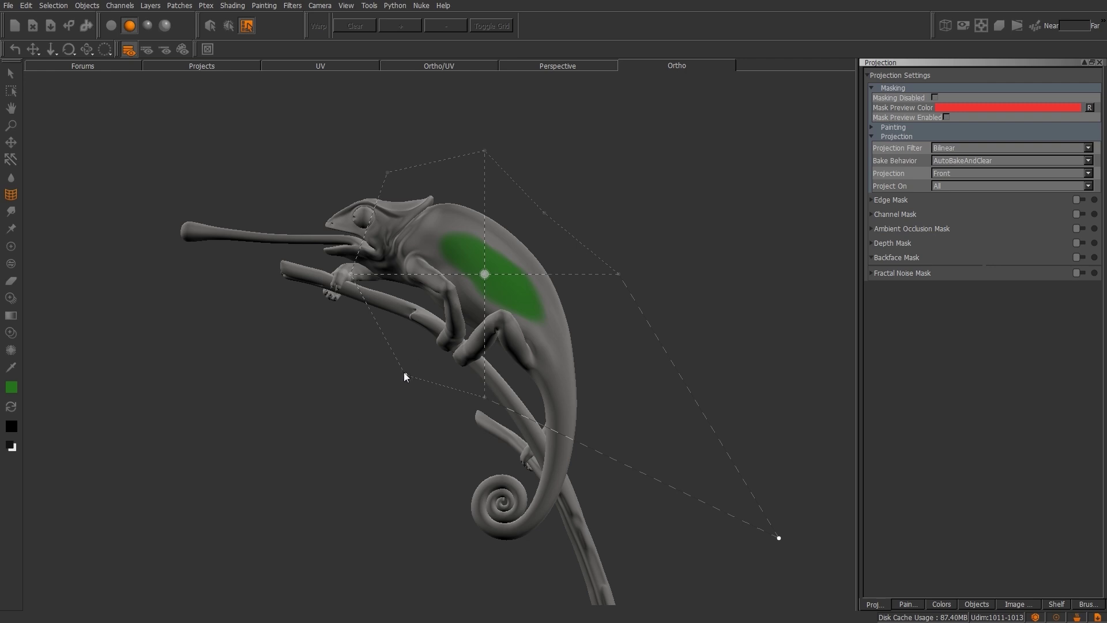
{"action": "left_click_drag", "start_coordinate": [405, 374], "coordinate": [421, 340]}
{"action": "left_click_drag", "start_coordinate": [388, 172], "coordinate": [372, 143]}
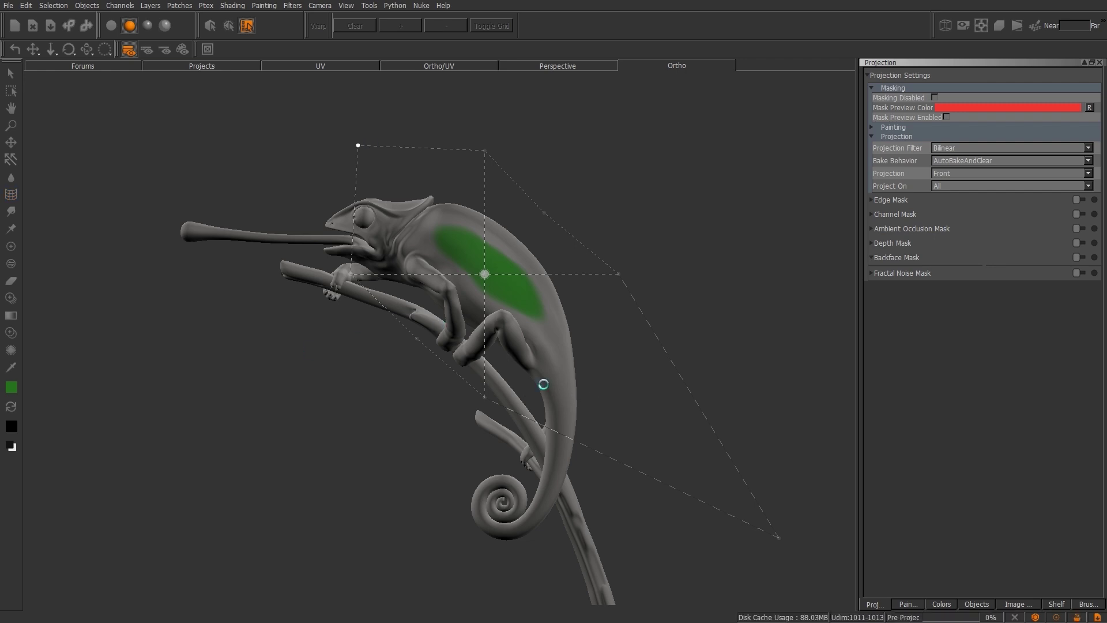
{"action": "left_click_drag", "start_coordinate": [547, 385], "coordinate": [571, 355], "text": "alt"}
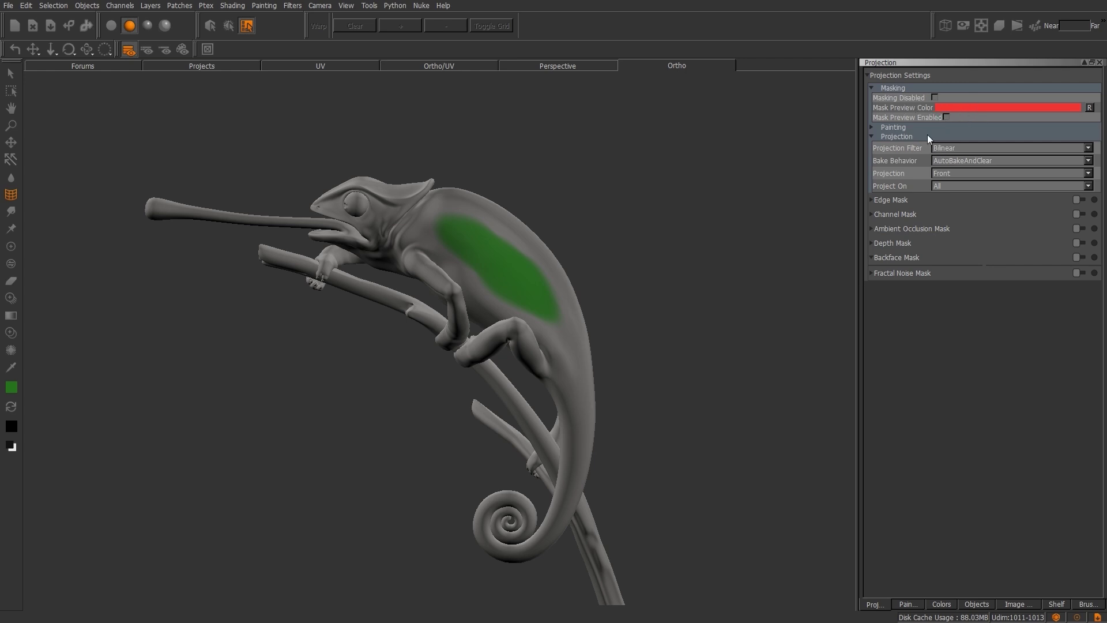
Step: Enable Mask Preview, expand the Painting settings, and set Bake Behavior to Manual
{"action": "left_click", "coordinate": [946, 117]}
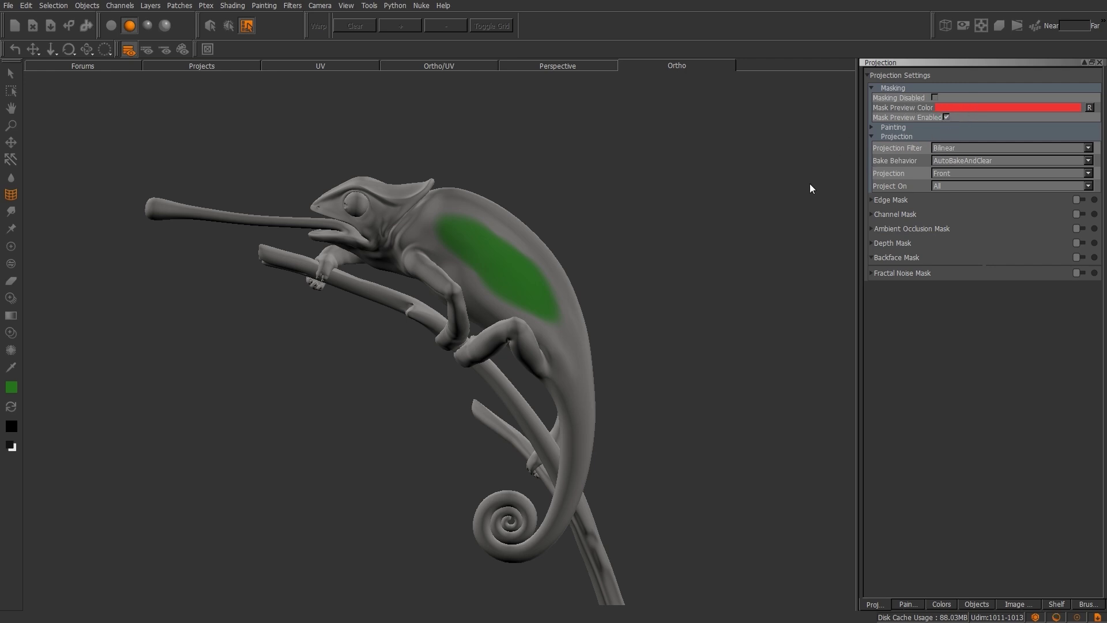
{"action": "left_click", "coordinate": [880, 126]}
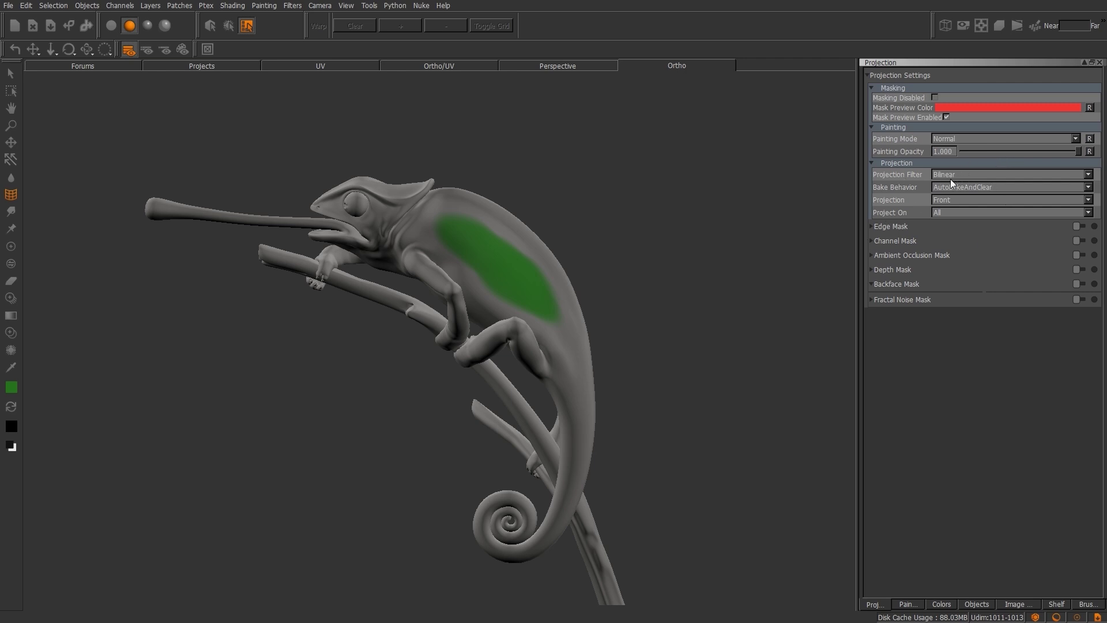
{"action": "left_click", "coordinate": [985, 187]}
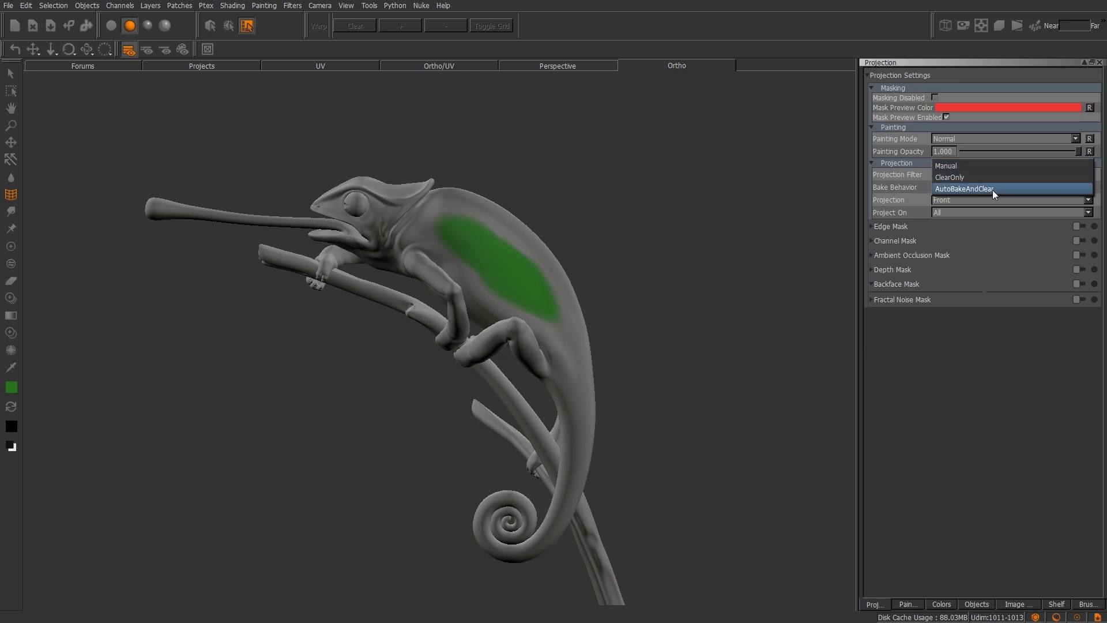
{"action": "left_click", "coordinate": [984, 167]}
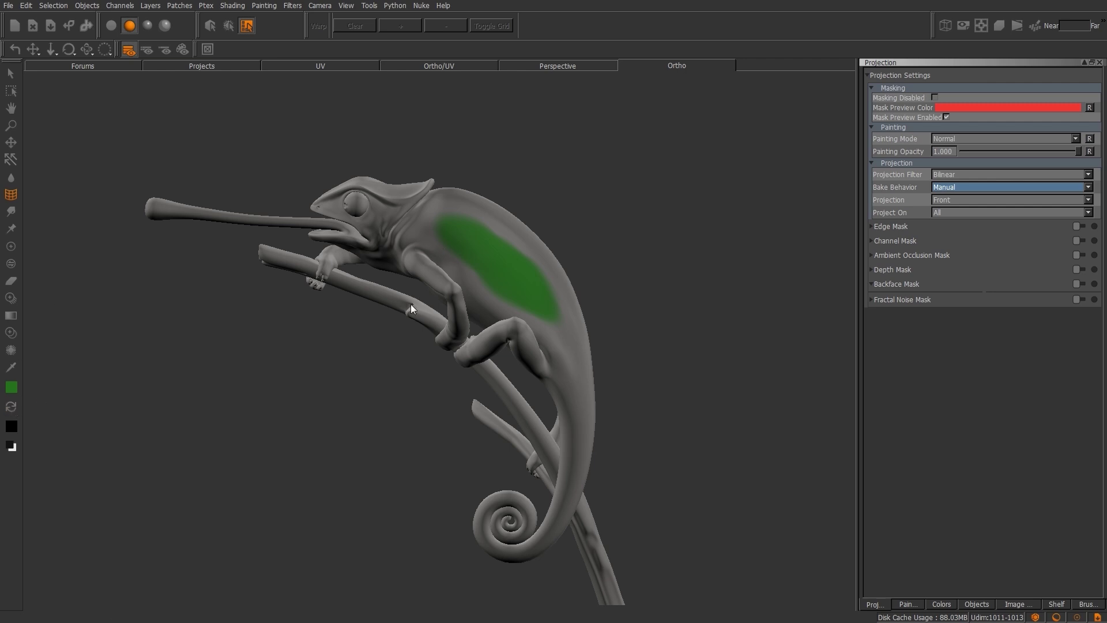
{"action": "mouse_move", "coordinate": [535, 398]}
{"action": "middle_mouse_down"}
{"action": "mouse_move", "coordinate": [312, 361]}
{"action": "mouse_move", "coordinate": [509, 385]}
{"action": "middle_mouse_up"}
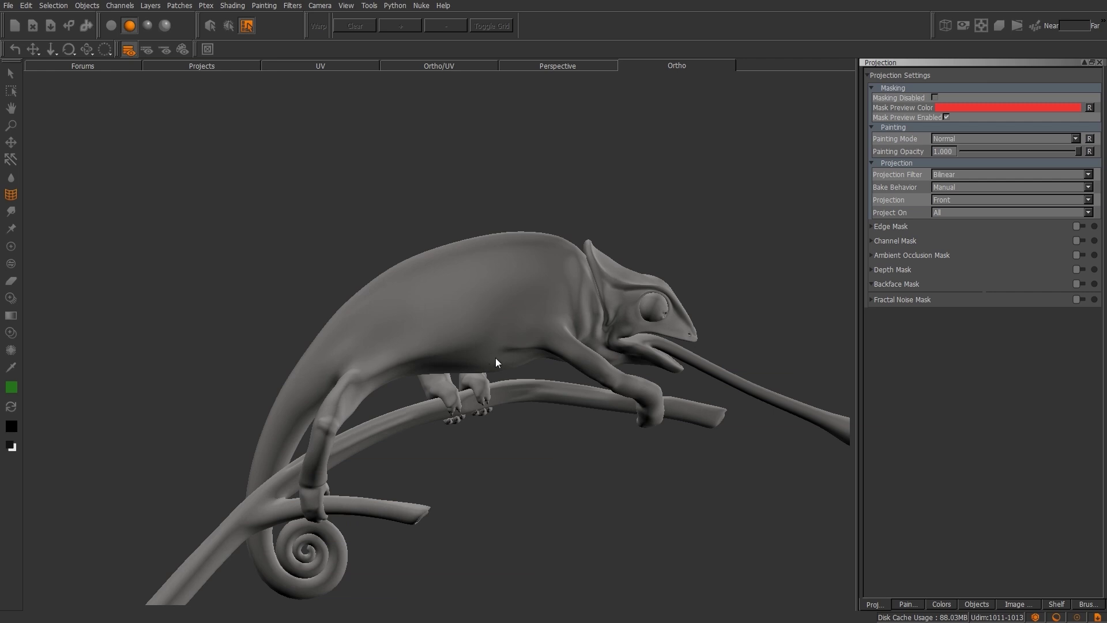
Step: Paint a green stripe along the chameleon's other side, panning it into view
{"action": "key", "text": "p"}
{"action": "mouse_move", "coordinate": [491, 281]}
{"action": "left_mouse_down"}
{"action": "mouse_move", "coordinate": [494, 296]}
{"action": "mouse_move", "coordinate": [475, 293]}
{"action": "left_mouse_up"}
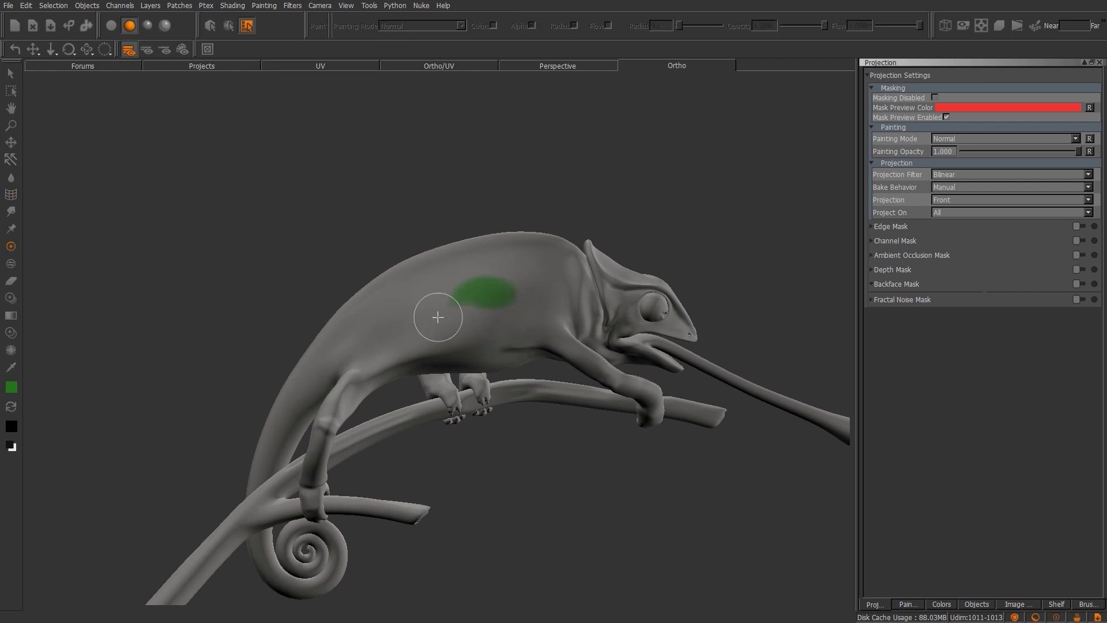
{"action": "mouse_move", "coordinate": [384, 320]}
{"action": "left_mouse_down"}
{"action": "mouse_move", "coordinate": [407, 327]}
{"action": "mouse_move", "coordinate": [376, 320]}
{"action": "mouse_move", "coordinate": [538, 292]}
{"action": "mouse_move", "coordinate": [515, 282]}
{"action": "mouse_move", "coordinate": [409, 314]}
{"action": "mouse_move", "coordinate": [551, 280]}
{"action": "mouse_move", "coordinate": [471, 285]}
{"action": "mouse_move", "coordinate": [395, 312]}
{"action": "mouse_move", "coordinate": [350, 346]}
{"action": "mouse_move", "coordinate": [408, 301]}
{"action": "mouse_move", "coordinate": [474, 275]}
{"action": "mouse_move", "coordinate": [515, 267]}
{"action": "mouse_move", "coordinate": [548, 281]}
{"action": "mouse_move", "coordinate": [504, 311]}
{"action": "mouse_move", "coordinate": [374, 338]}
{"action": "left_mouse_up"}
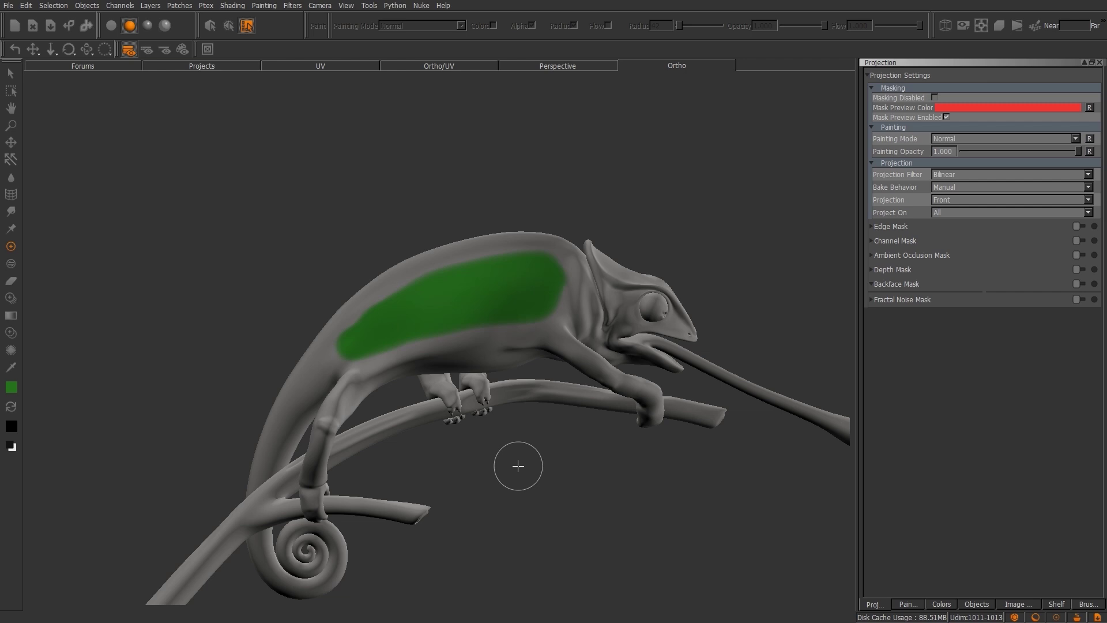
{"action": "left_click", "coordinate": [11, 142]}
{"action": "mouse_move", "coordinate": [435, 351]}
{"action": "left_mouse_down"}
{"action": "mouse_move", "coordinate": [520, 322]}
{"action": "mouse_move", "coordinate": [361, 348]}
{"action": "mouse_move", "coordinate": [469, 370]}
{"action": "mouse_move", "coordinate": [296, 330]}
{"action": "mouse_move", "coordinate": [307, 379]}
{"action": "mouse_move", "coordinate": [399, 289]}
{"action": "mouse_move", "coordinate": [341, 304]}
{"action": "mouse_move", "coordinate": [489, 287]}
{"action": "mouse_move", "coordinate": [544, 257]}
{"action": "mouse_move", "coordinate": [374, 303]}
{"action": "mouse_move", "coordinate": [287, 310]}
{"action": "mouse_move", "coordinate": [327, 297]}
{"action": "mouse_move", "coordinate": [337, 313]}
{"action": "mouse_move", "coordinate": [309, 314]}
{"action": "mouse_move", "coordinate": [444, 353]}
{"action": "left_mouse_up"}
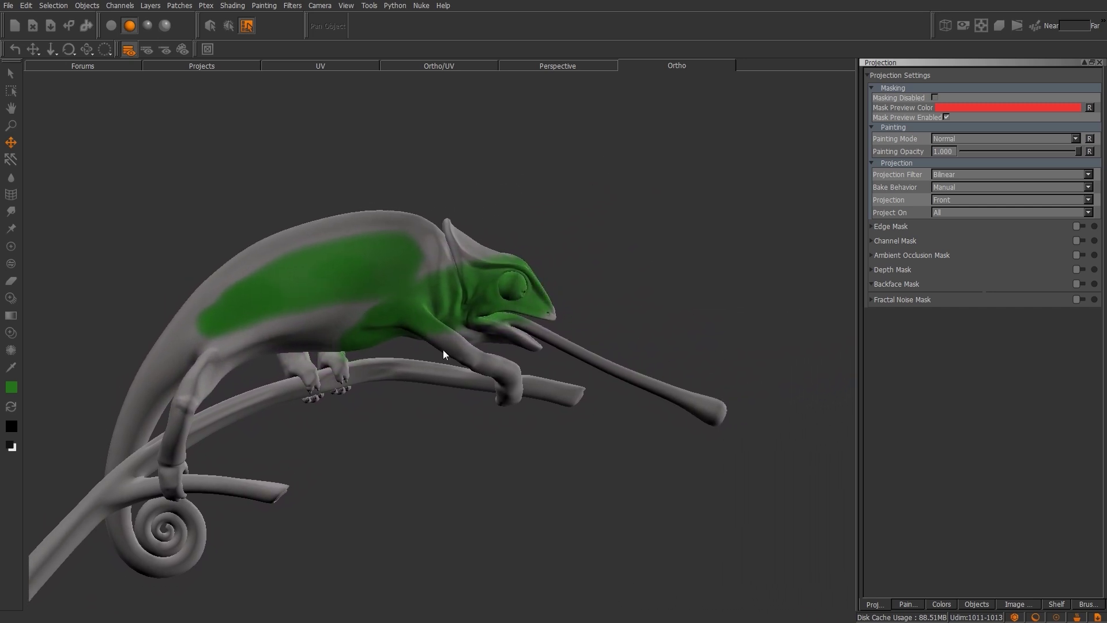
Step: Clear the stray unbaked paint and set Bake Behavior to ClearOnly
{"action": "left_click", "coordinate": [208, 50]}
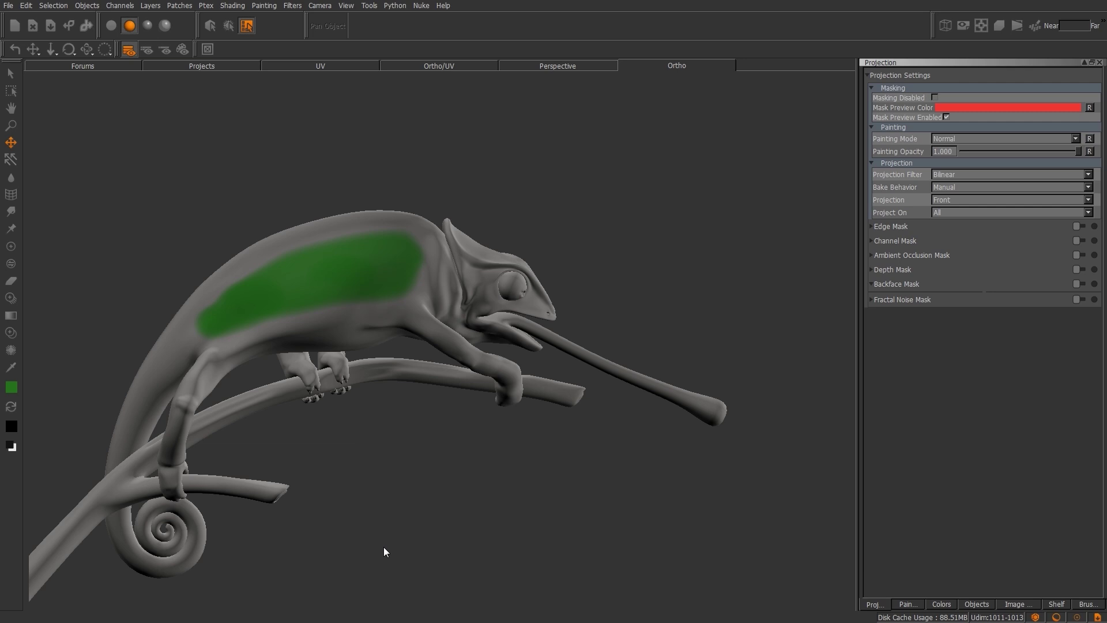
{"action": "left_click", "coordinate": [973, 189]}
{"action": "left_click", "coordinate": [970, 201]}
Step: Set Bake Behavior to AutoBakeAndClear and tumble back to the painted side
{"action": "left_click", "coordinate": [988, 187]}
{"action": "left_click", "coordinate": [989, 199]}
{"action": "middle_click_drag", "start_coordinate": [577, 456], "coordinate": [292, 473]}
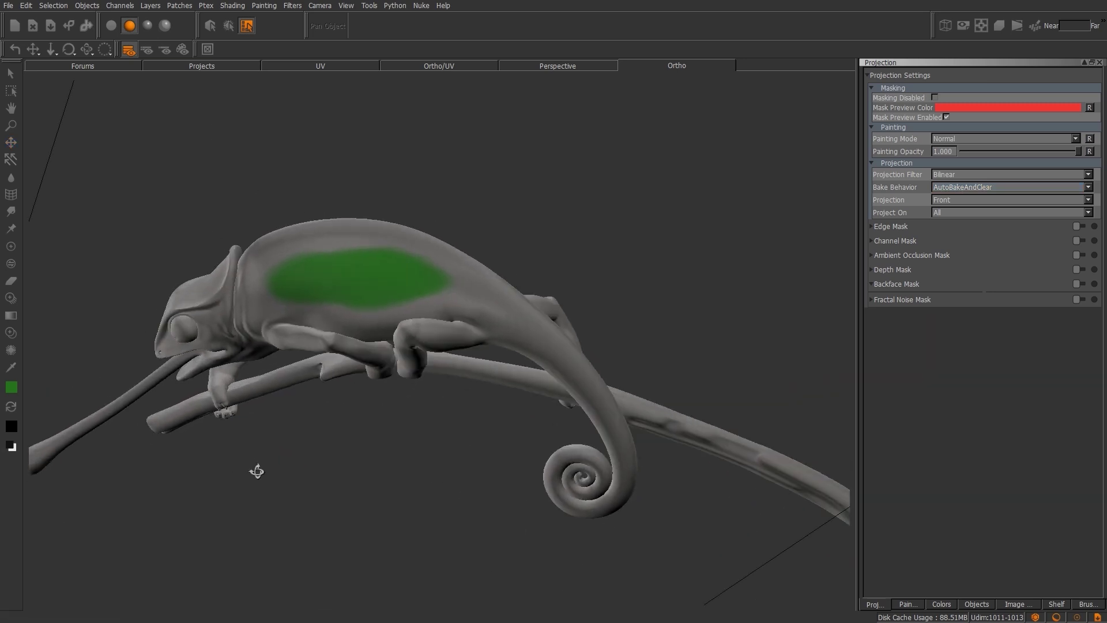
{"action": "left_click_drag", "start_coordinate": [257, 472], "coordinate": [529, 293], "text": "alt"}
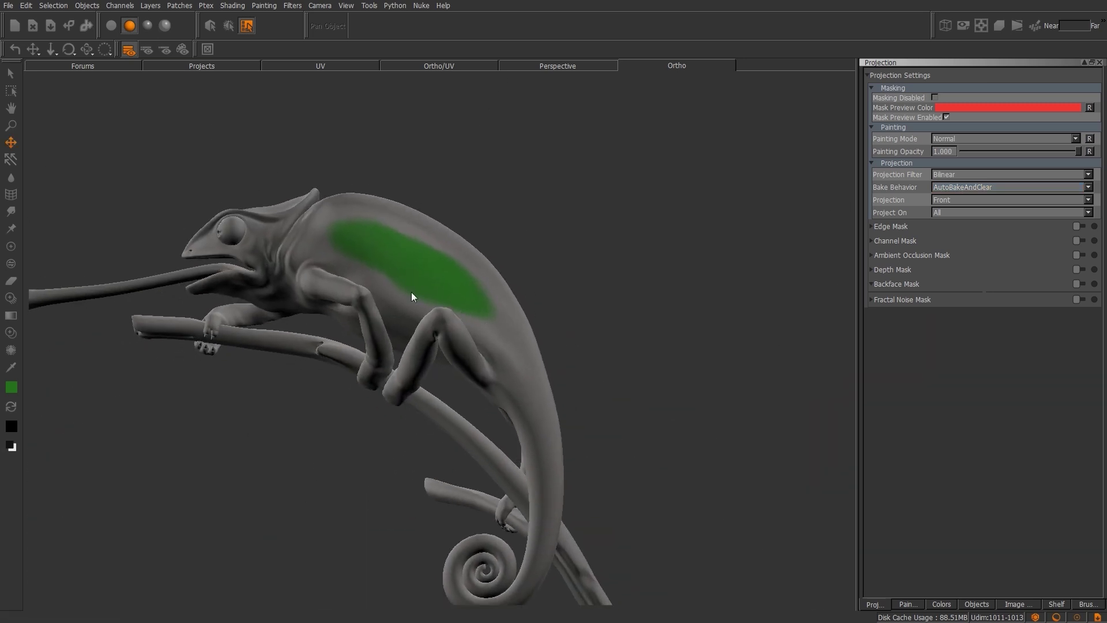
Step: Extend the green paint down the back and bend the warp grid's lower edge
{"action": "key", "text": "p"}
{"action": "mouse_move", "coordinate": [507, 309]}
{"action": "left_mouse_down"}
{"action": "mouse_move", "coordinate": [512, 339]}
{"action": "mouse_move", "coordinate": [513, 319]}
{"action": "mouse_move", "coordinate": [504, 371]}
{"action": "mouse_move", "coordinate": [513, 377]}
{"action": "mouse_move", "coordinate": [512, 306]}
{"action": "mouse_move", "coordinate": [443, 249]}
{"action": "mouse_move", "coordinate": [367, 215]}
{"action": "mouse_move", "coordinate": [461, 270]}
{"action": "mouse_move", "coordinate": [395, 217]}
{"action": "mouse_move", "coordinate": [301, 239]}
{"action": "mouse_move", "coordinate": [333, 231]}
{"action": "mouse_move", "coordinate": [419, 277]}
{"action": "mouse_move", "coordinate": [311, 239]}
{"action": "mouse_move", "coordinate": [462, 289]}
{"action": "mouse_move", "coordinate": [508, 346]}
{"action": "mouse_move", "coordinate": [511, 317]}
{"action": "mouse_move", "coordinate": [490, 275]}
{"action": "mouse_move", "coordinate": [435, 230]}
{"action": "left_mouse_up"}
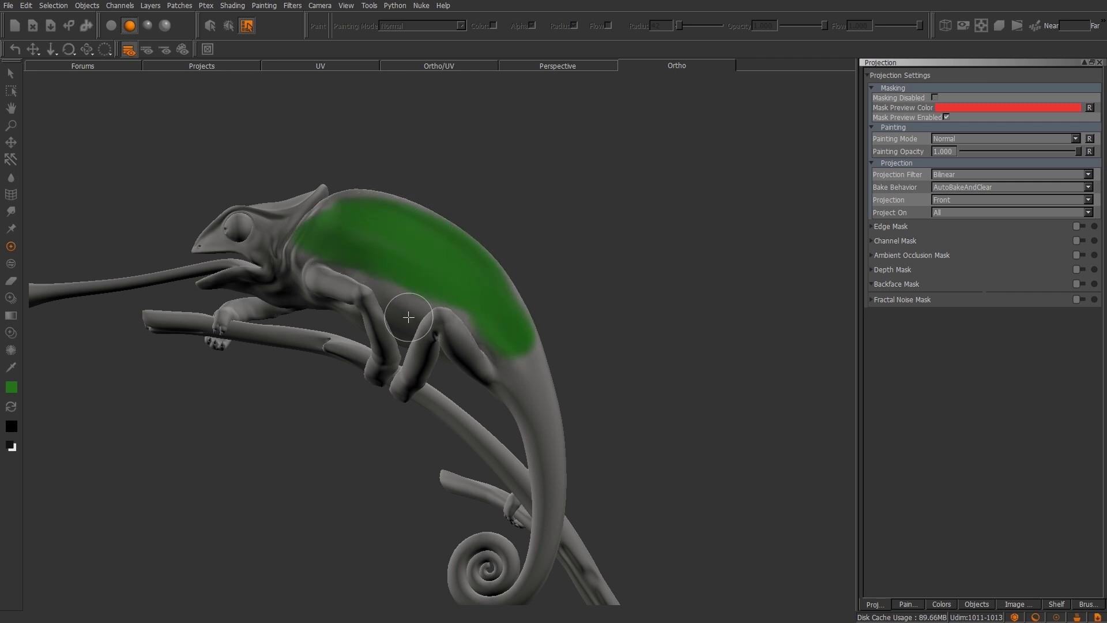
{"action": "left_click", "coordinate": [11, 195]}
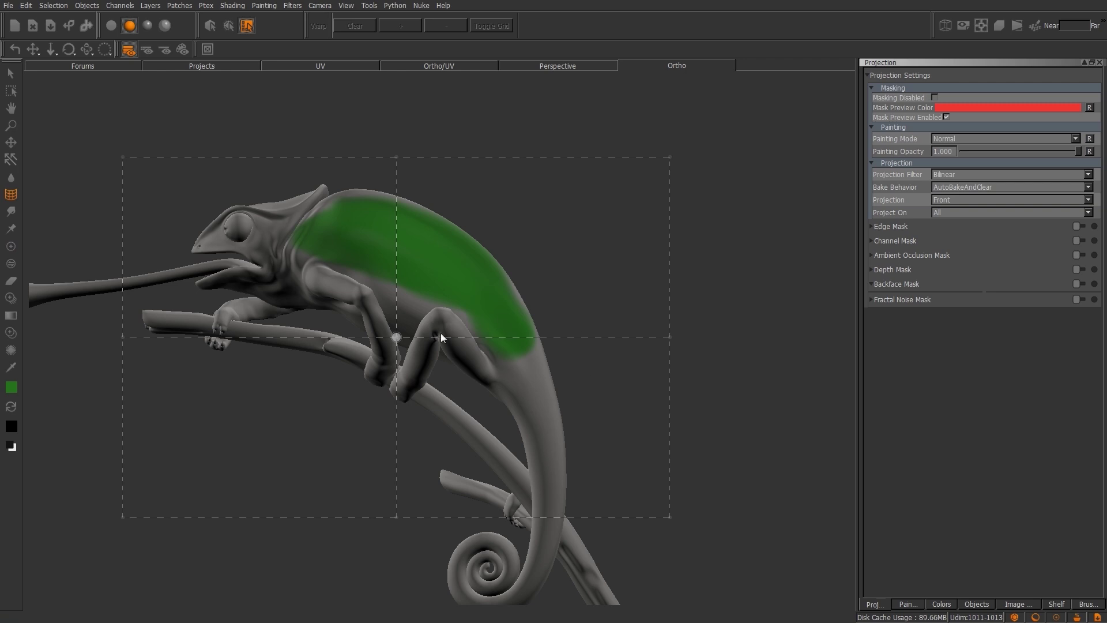
{"action": "left_click_drag", "start_coordinate": [397, 519], "coordinate": [380, 461]}
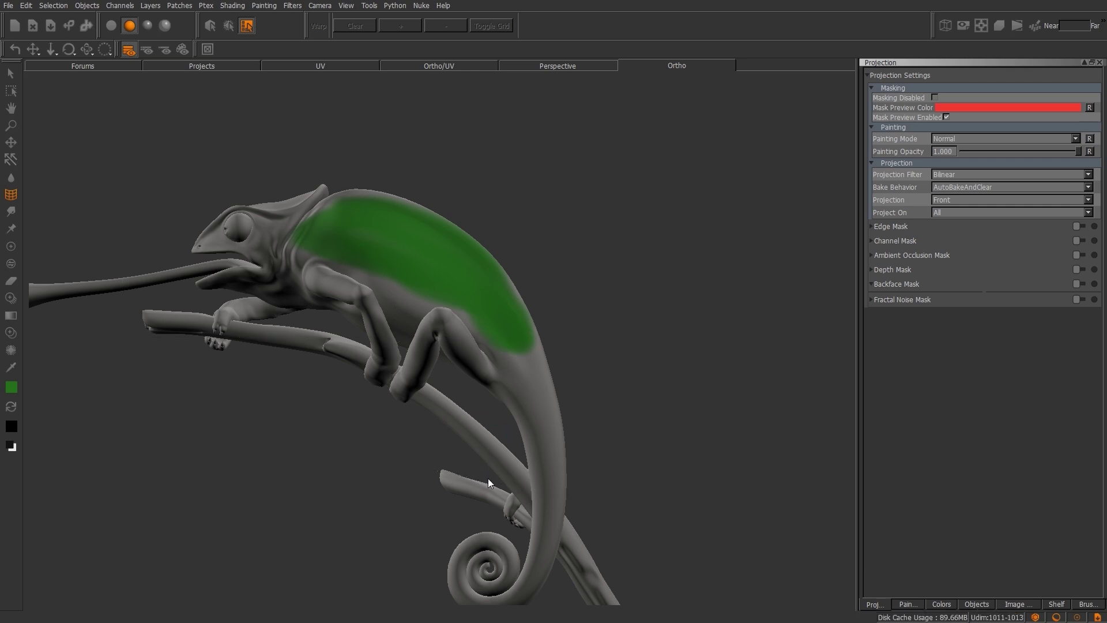
{"action": "left_click_drag", "start_coordinate": [488, 479], "coordinate": [482, 447], "text": "alt"}
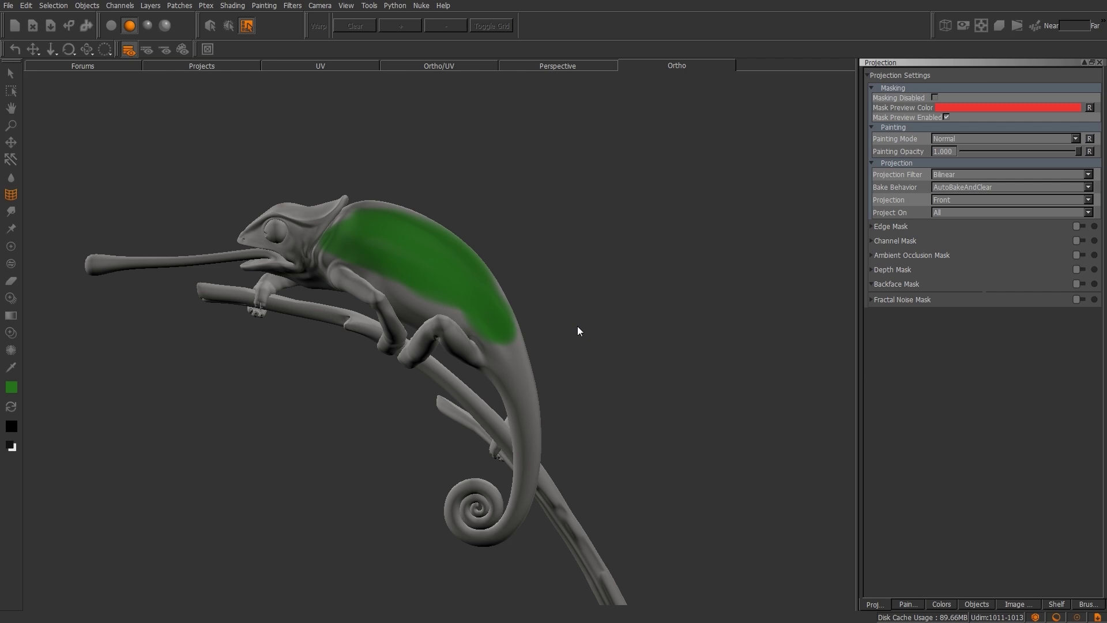
{"action": "left_click", "coordinate": [959, 187]}
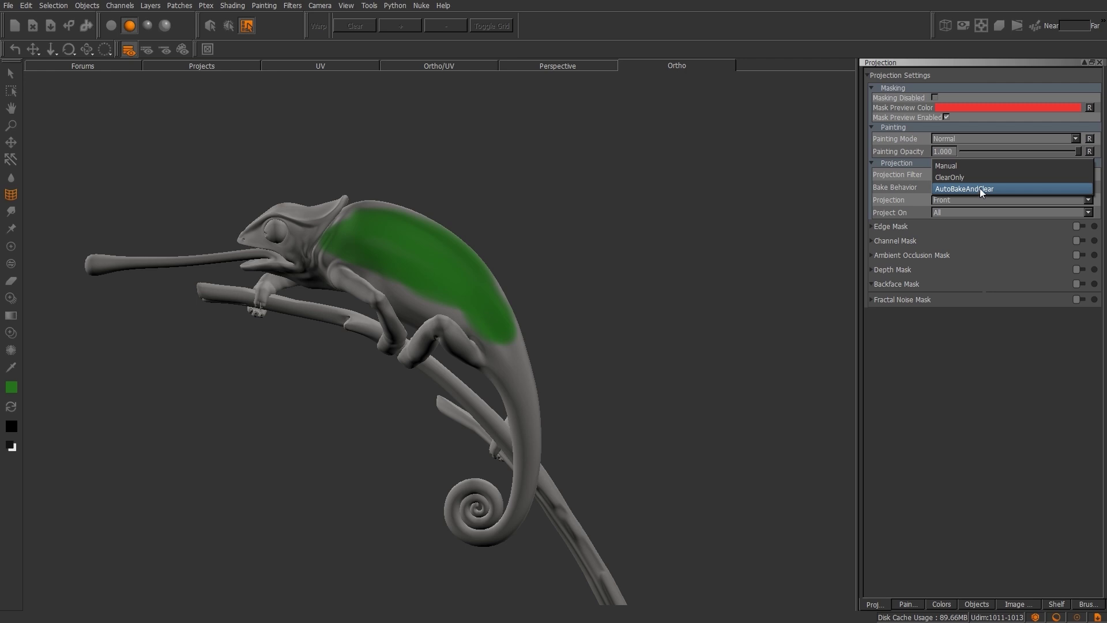
Step: Try Through projection, set Projection back to Front, and switch to the Paint tool
{"action": "left_click", "coordinate": [981, 188]}
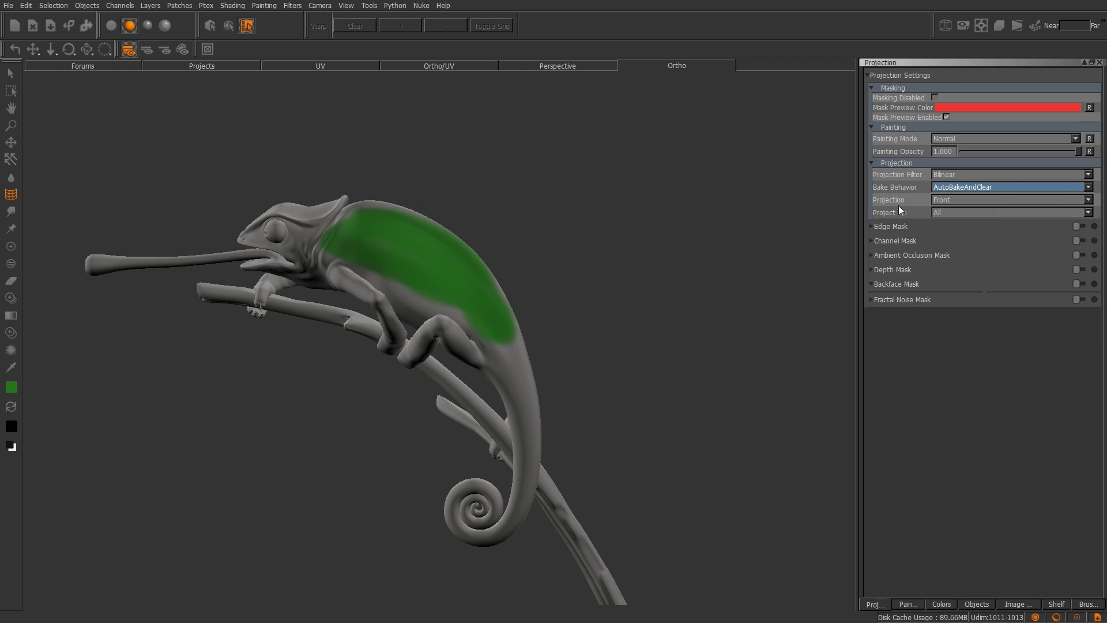
{"action": "left_click", "coordinate": [965, 202]}
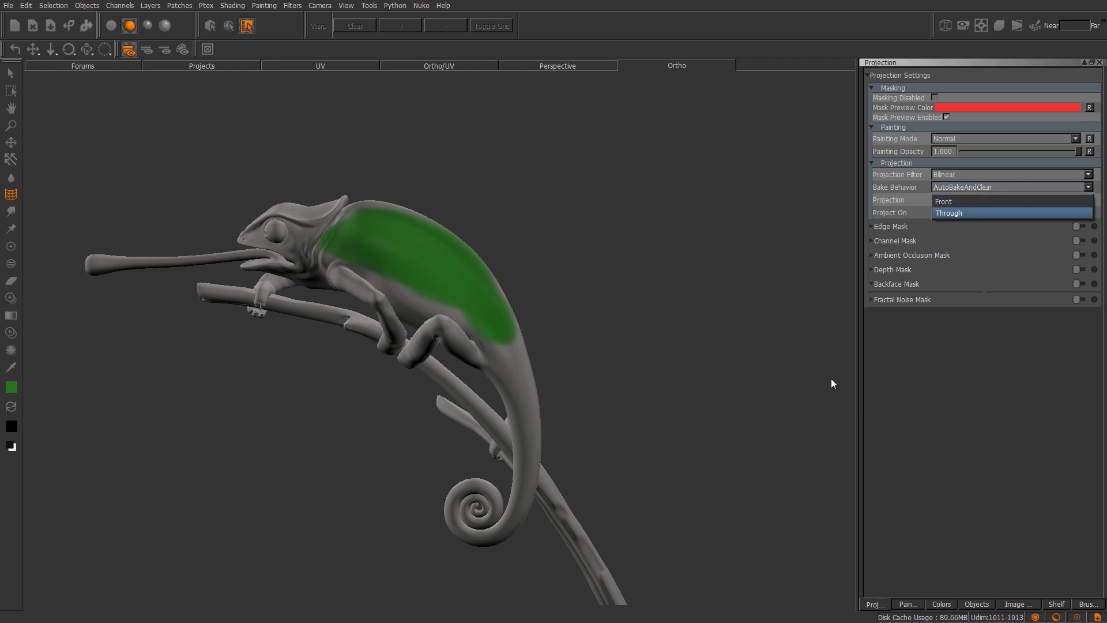
{"action": "left_click", "coordinate": [973, 202]}
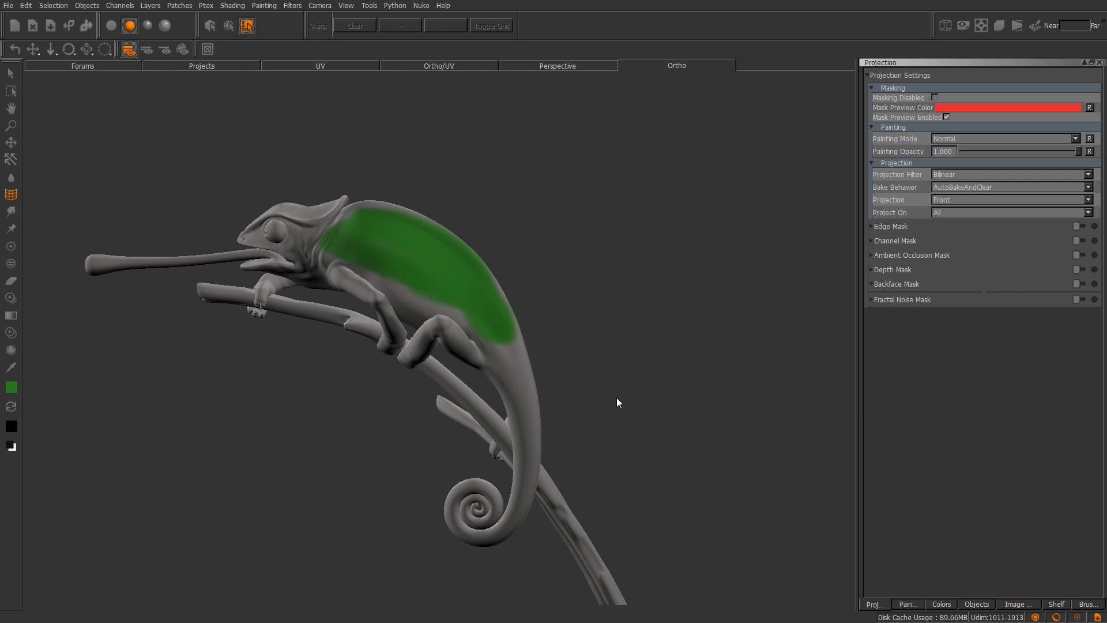
{"action": "left_click", "coordinate": [960, 201]}
{"action": "left_click", "coordinate": [953, 211]}
{"action": "left_click", "coordinate": [975, 200]}
{"action": "left_click", "coordinate": [973, 188]}
{"action": "key", "text": "p"}
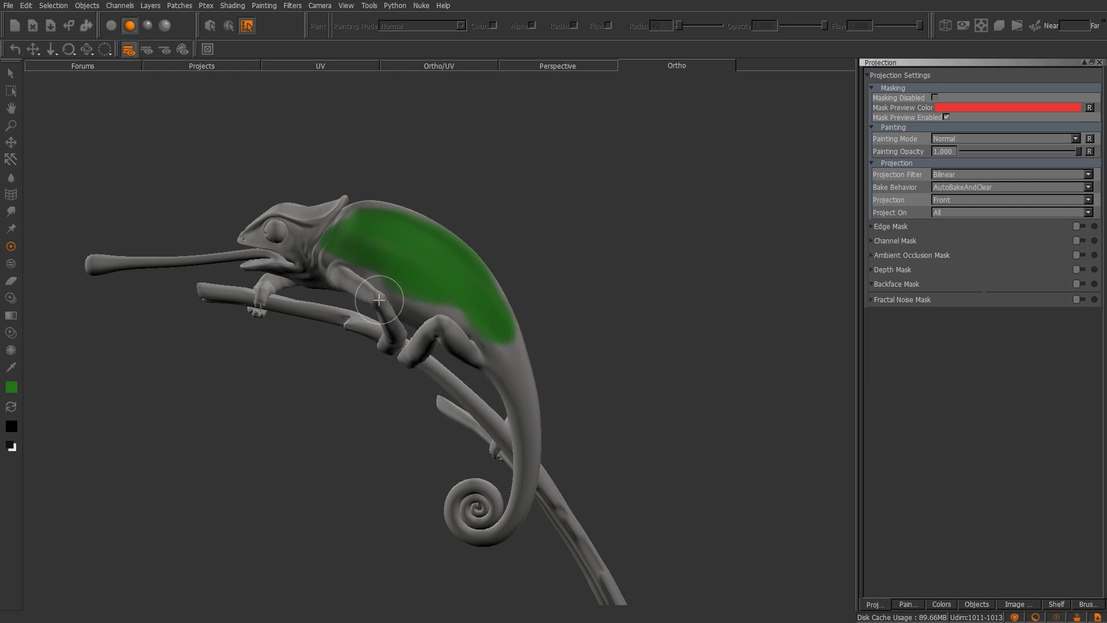
Step: Set Projection to Through and paint the whole chameleon green, including head, legs, tail and branch
{"action": "left_click", "coordinate": [974, 200]}
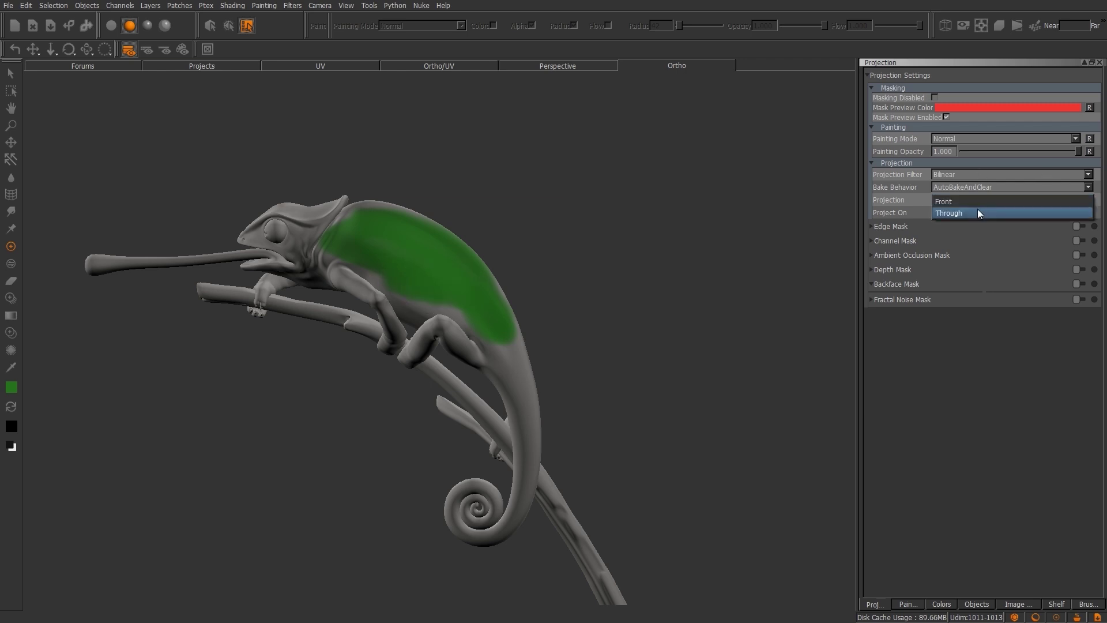
{"action": "left_click", "coordinate": [978, 208]}
{"action": "left_click_drag", "start_coordinate": [323, 208], "coordinate": [418, 205]}
{"action": "mouse_move", "coordinate": [397, 257]}
{"action": "left_mouse_down"}
{"action": "mouse_move", "coordinate": [503, 271]}
{"action": "mouse_move", "coordinate": [458, 316]}
{"action": "mouse_move", "coordinate": [490, 367]}
{"action": "mouse_move", "coordinate": [513, 376]}
{"action": "mouse_move", "coordinate": [528, 430]}
{"action": "left_mouse_up"}
{"action": "mouse_move", "coordinate": [362, 226]}
{"action": "left_mouse_down"}
{"action": "mouse_move", "coordinate": [275, 205]}
{"action": "mouse_move", "coordinate": [334, 235]}
{"action": "mouse_move", "coordinate": [244, 285]}
{"action": "mouse_move", "coordinate": [370, 297]}
{"action": "mouse_move", "coordinate": [409, 360]}
{"action": "mouse_move", "coordinate": [506, 425]}
{"action": "mouse_move", "coordinate": [521, 484]}
{"action": "mouse_move", "coordinate": [449, 521]}
{"action": "mouse_move", "coordinate": [512, 482]}
{"action": "mouse_move", "coordinate": [482, 498]}
{"action": "left_mouse_up"}
{"action": "mouse_move", "coordinate": [245, 288]}
{"action": "left_mouse_down"}
{"action": "mouse_move", "coordinate": [158, 252]}
{"action": "mouse_move", "coordinate": [268, 301]}
{"action": "mouse_move", "coordinate": [488, 442]}
{"action": "mouse_move", "coordinate": [490, 521]}
{"action": "mouse_move", "coordinate": [580, 563]}
{"action": "mouse_move", "coordinate": [507, 415]}
{"action": "left_mouse_up"}
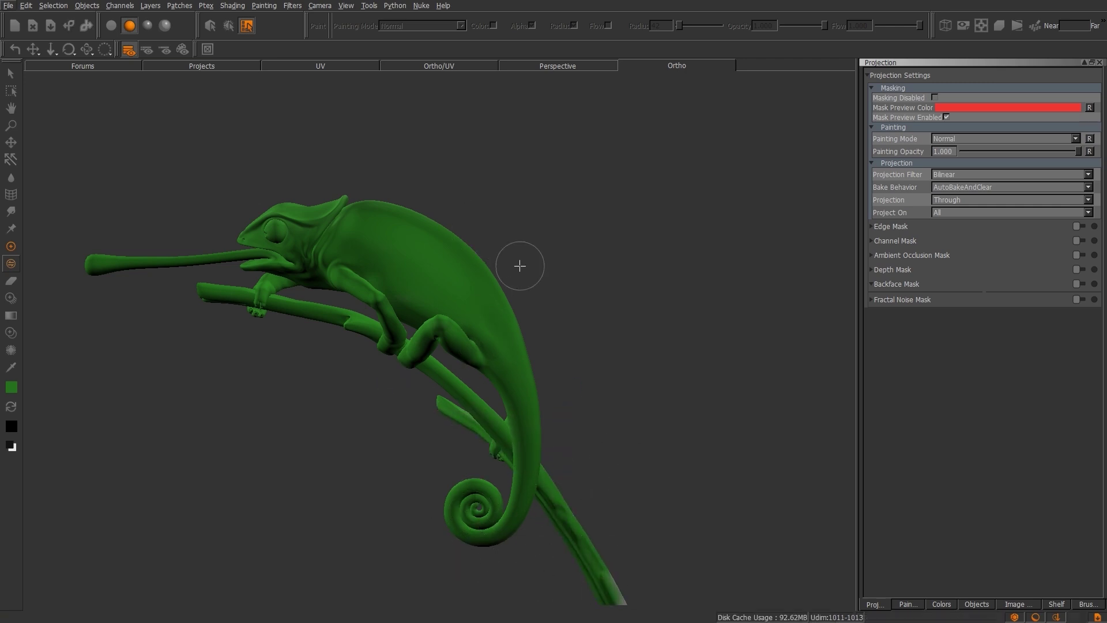
Step: Undo the all-over green coat so only the upper back patch remains
{"action": "middle_click_drag", "start_coordinate": [539, 423], "coordinate": [727, 401]}
{"action": "key", "text": "ctrl+z"}
{"action": "key", "text": "ctrl+z"}
{"action": "key", "text": "ctrl+z"}
{"action": "key", "text": "ctrl+z"}
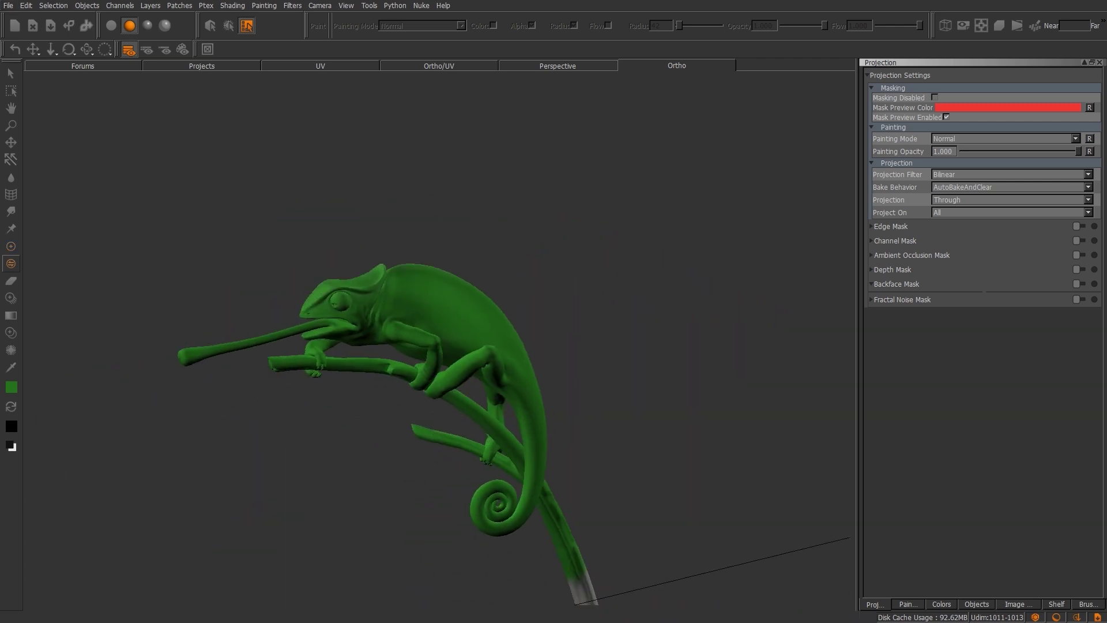
{"action": "key", "text": "ctrl+z"}
{"action": "key", "text": "ctrl+z"}
{"action": "key", "text": "ctrl+z"}
{"action": "key", "text": "ctrl+z"}
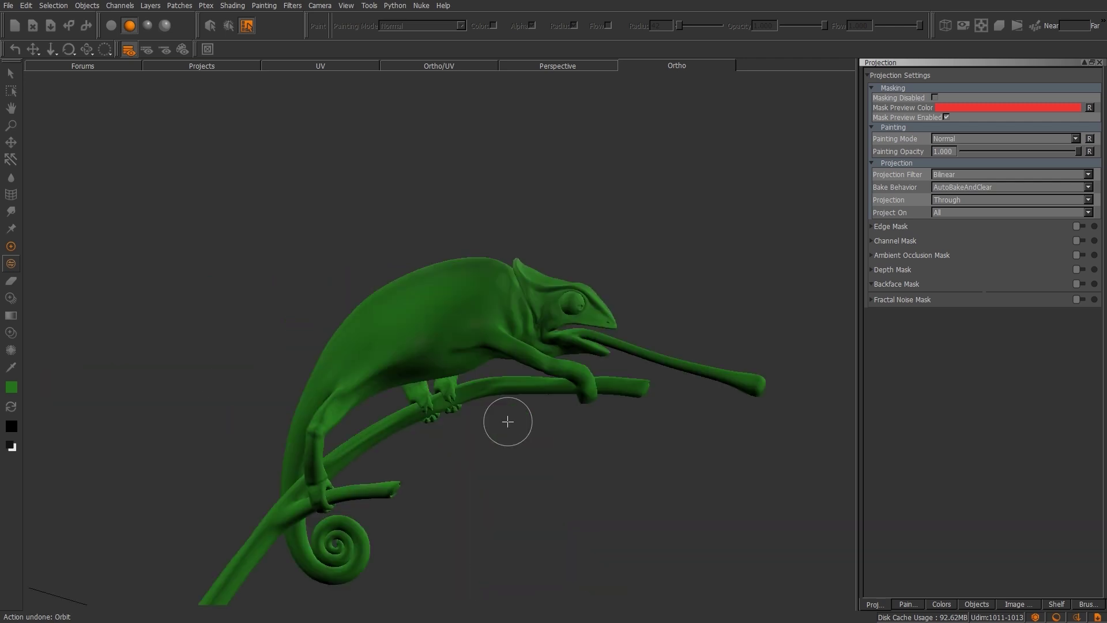
{"action": "key", "text": "ctrl+z"}
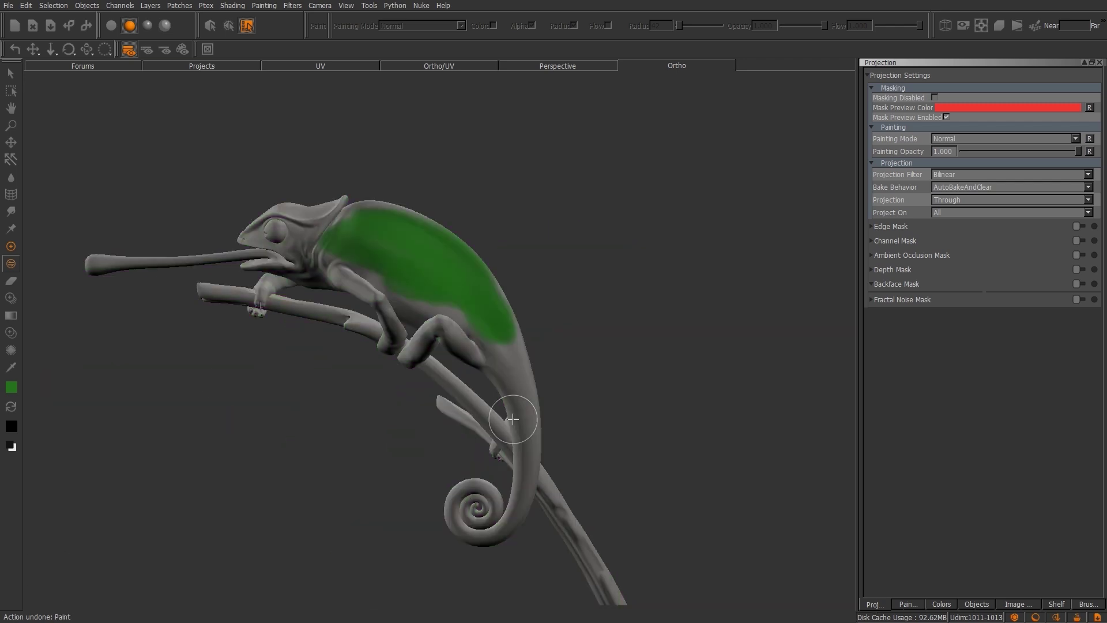
{"action": "key", "text": "ctrl+z"}
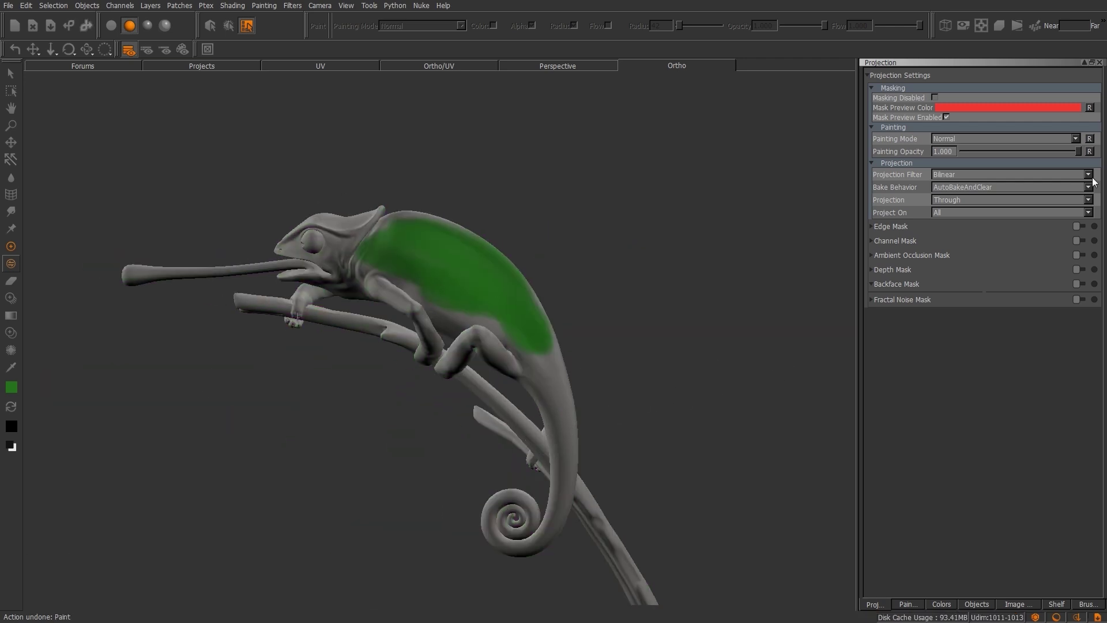
{"action": "left_click", "coordinate": [965, 212]}
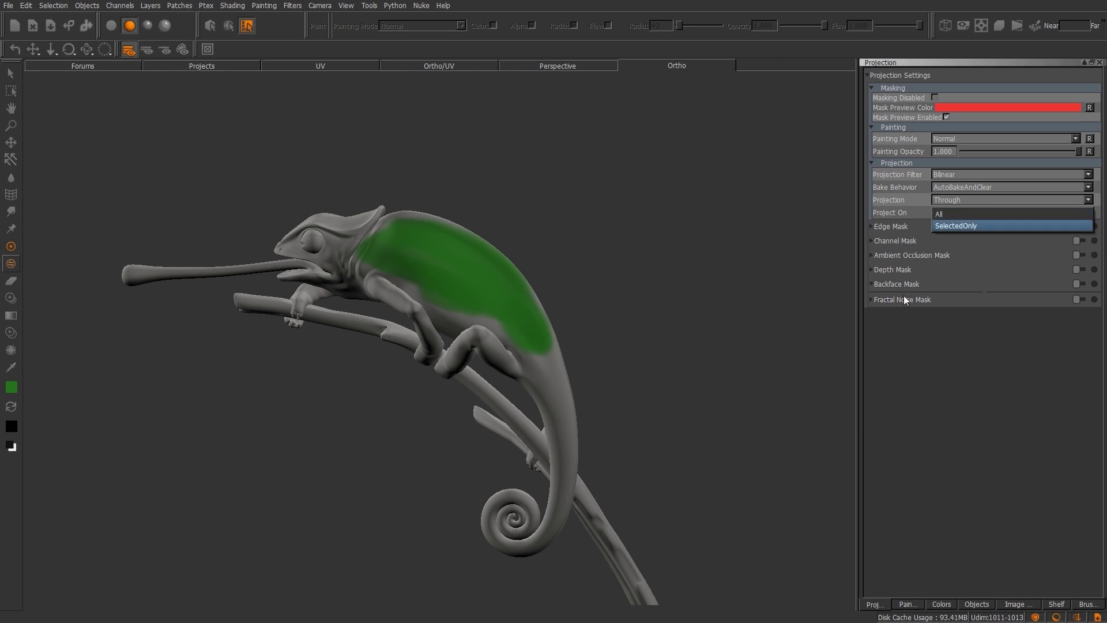
Step: Enable the Edge Mask with Falloff End about 0.757
{"action": "left_click", "coordinate": [1025, 213]}
{"action": "left_click", "coordinate": [872, 226]}
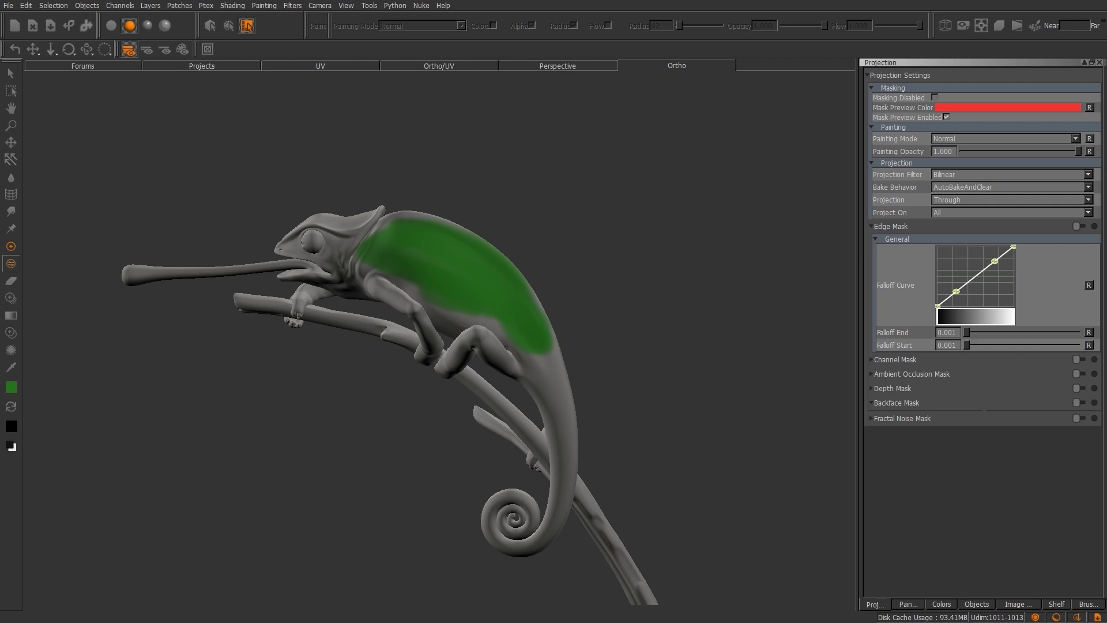
{"action": "left_click", "coordinate": [1077, 226]}
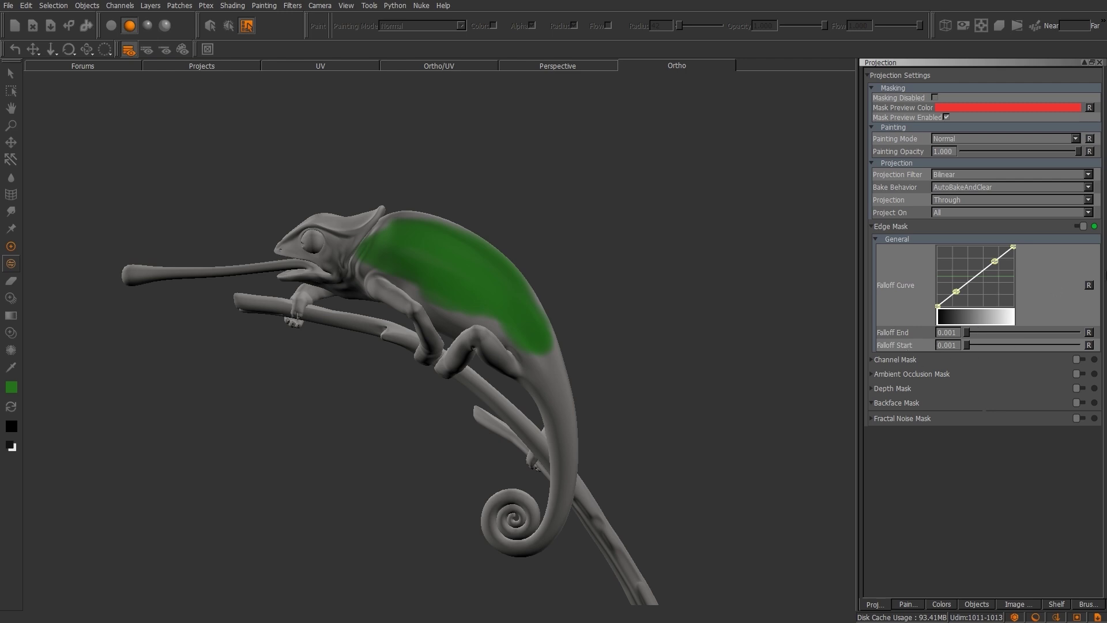
{"action": "left_click_drag", "start_coordinate": [967, 332], "coordinate": [1052, 331]}
{"action": "left_click_drag", "start_coordinate": [509, 359], "coordinate": [591, 330], "text": "alt"}
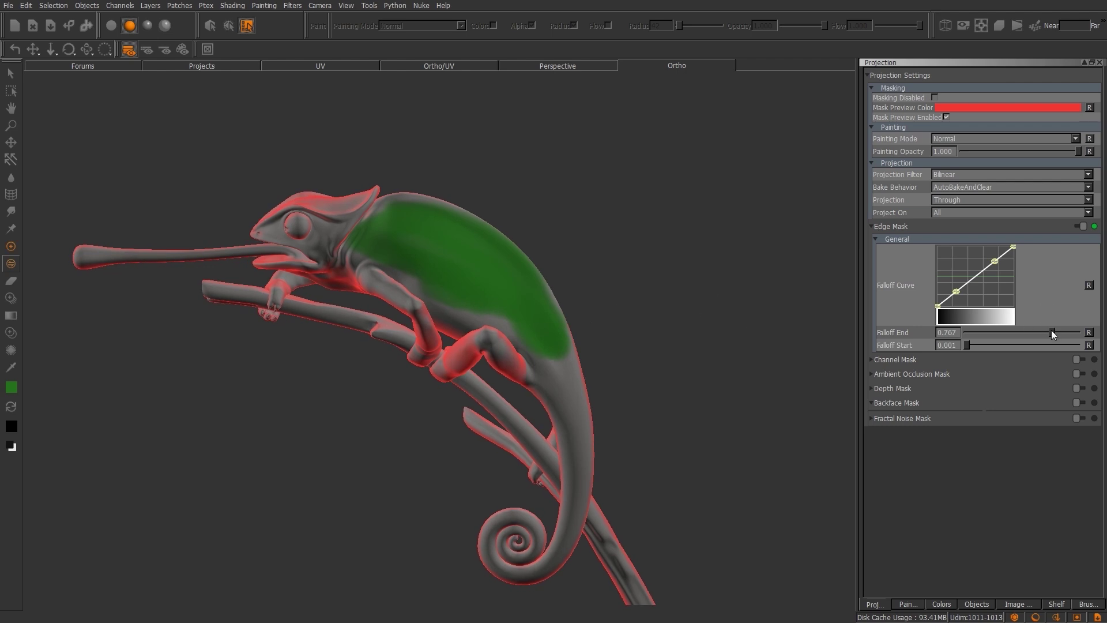
{"action": "left_click_drag", "start_coordinate": [1053, 333], "coordinate": [1051, 333]}
Step: Swap to black, test a stroke on the back ridge, undo it, and set Projection to Front
{"action": "left_click", "coordinate": [11, 406]}
{"action": "mouse_move", "coordinate": [475, 208]}
{"action": "left_mouse_down"}
{"action": "mouse_move", "coordinate": [429, 199]}
{"action": "mouse_move", "coordinate": [519, 247]}
{"action": "mouse_move", "coordinate": [538, 277]}
{"action": "mouse_move", "coordinate": [503, 234]}
{"action": "mouse_move", "coordinate": [428, 201]}
{"action": "mouse_move", "coordinate": [477, 212]}
{"action": "mouse_move", "coordinate": [543, 262]}
{"action": "mouse_move", "coordinate": [556, 321]}
{"action": "mouse_move", "coordinate": [508, 248]}
{"action": "mouse_move", "coordinate": [466, 216]}
{"action": "mouse_move", "coordinate": [407, 198]}
{"action": "left_mouse_up"}
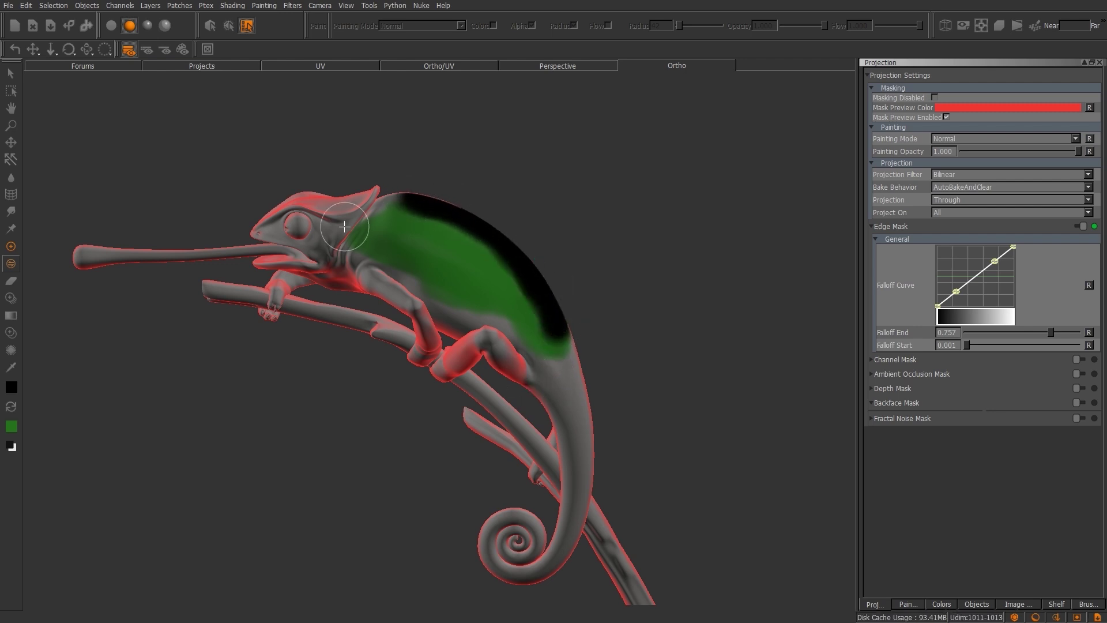
{"action": "mouse_move", "coordinate": [537, 363]}
{"action": "left_mouse_down", "text": "alt"}
{"action": "mouse_move", "coordinate": [554, 378]}
{"action": "mouse_move", "coordinate": [502, 468]}
{"action": "mouse_move", "coordinate": [501, 424]}
{"action": "mouse_move", "coordinate": [519, 465]}
{"action": "mouse_move", "coordinate": [517, 378]}
{"action": "mouse_move", "coordinate": [526, 462]}
{"action": "left_mouse_up", "text": "alt"}
{"action": "key", "text": "ctrl+z"}
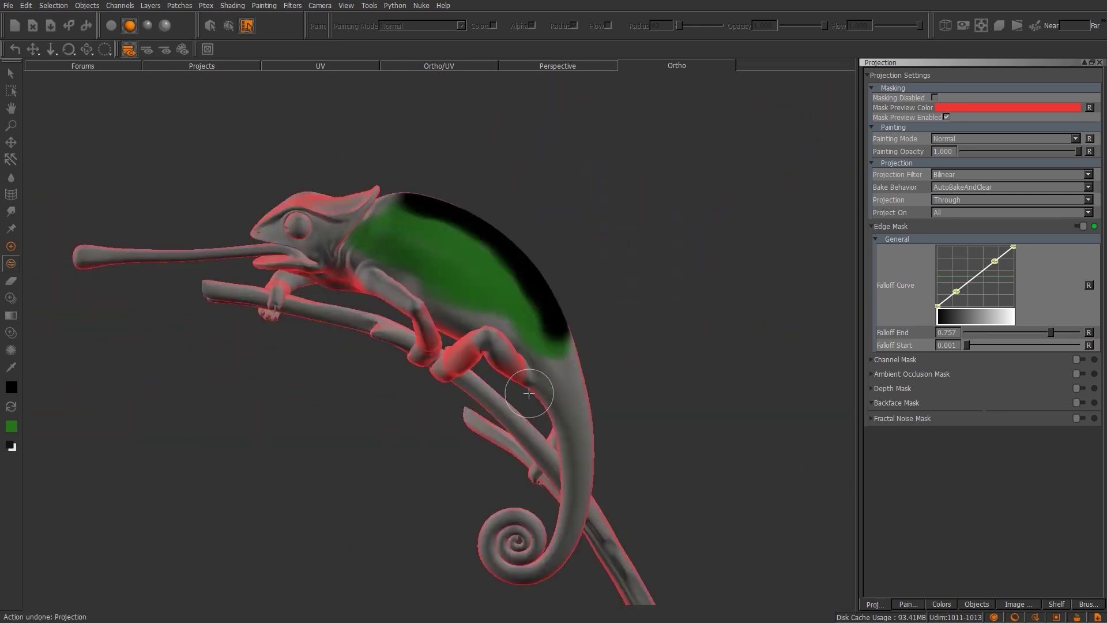
{"action": "key", "text": "ctrl+z"}
{"action": "left_click", "coordinate": [965, 200]}
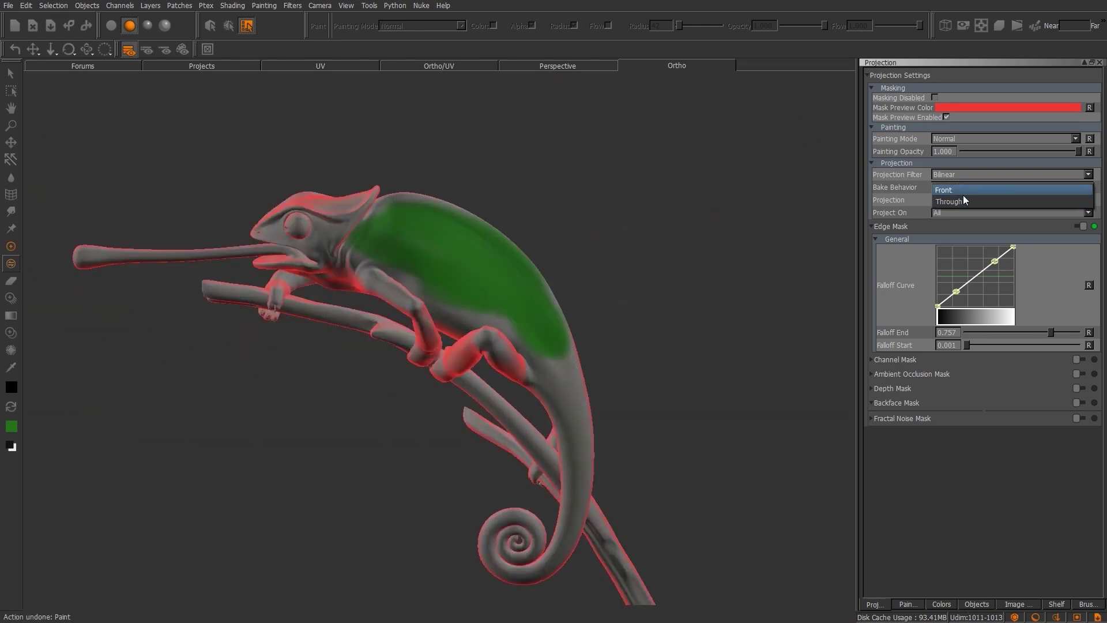
{"action": "left_click", "coordinate": [965, 191]}
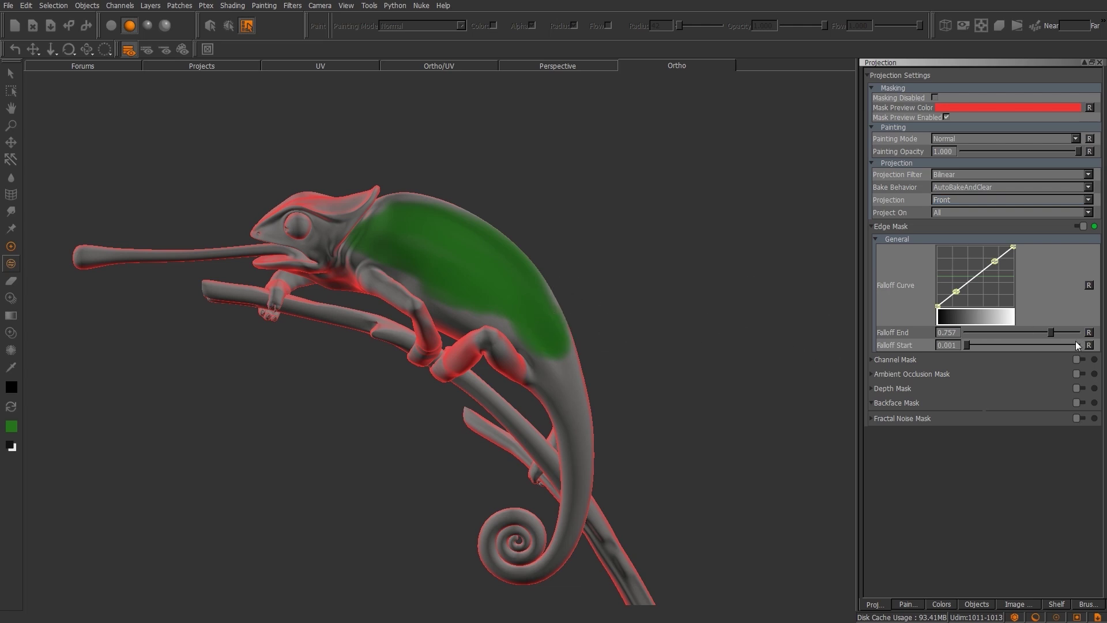
Step: Paint a black stripe along the back ridge and inspect it from below, trimming the falloff
{"action": "mouse_move", "coordinate": [406, 195]}
{"action": "left_mouse_down"}
{"action": "mouse_move", "coordinate": [447, 185]}
{"action": "mouse_move", "coordinate": [560, 316]}
{"action": "mouse_move", "coordinate": [440, 192]}
{"action": "mouse_move", "coordinate": [486, 203]}
{"action": "mouse_move", "coordinate": [563, 309]}
{"action": "mouse_move", "coordinate": [568, 345]}
{"action": "left_mouse_up"}
{"action": "mouse_move", "coordinate": [569, 299]}
{"action": "middle_mouse_down"}
{"action": "mouse_move", "coordinate": [499, 411]}
{"action": "mouse_move", "coordinate": [448, 407]}
{"action": "mouse_move", "coordinate": [486, 417]}
{"action": "mouse_move", "coordinate": [507, 403]}
{"action": "middle_mouse_up"}
{"action": "scroll", "coordinate": [717, 445], "scroll_direction": "up", "scroll_amount": 5}
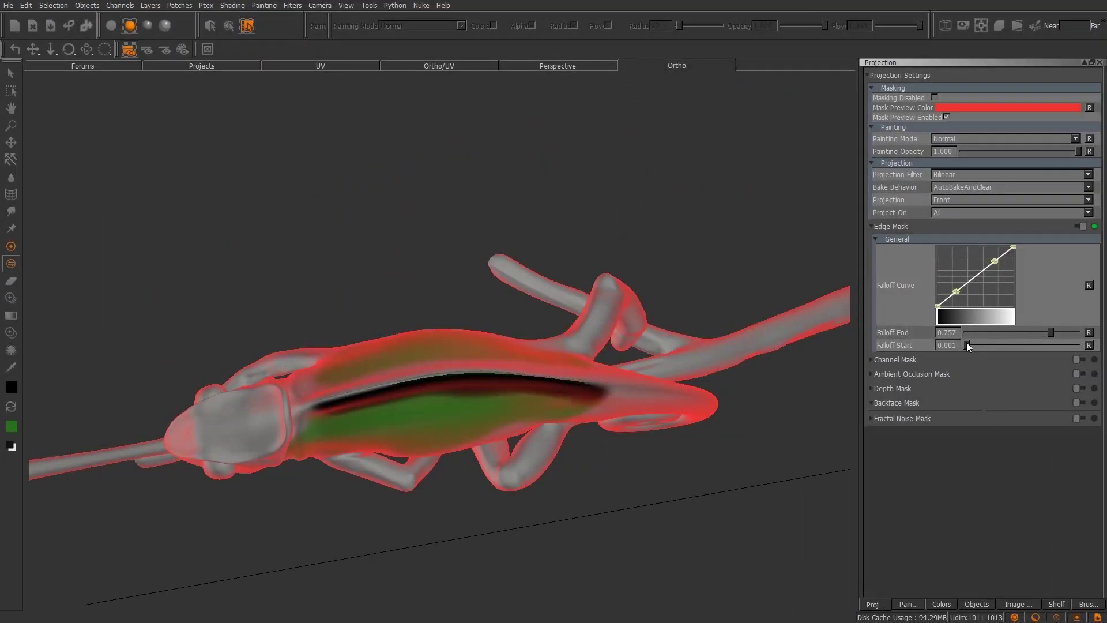
{"action": "mouse_move", "coordinate": [1050, 333]}
{"action": "left_mouse_down"}
{"action": "mouse_move", "coordinate": [1033, 334]}
{"action": "mouse_move", "coordinate": [1044, 334]}
{"action": "left_mouse_up"}
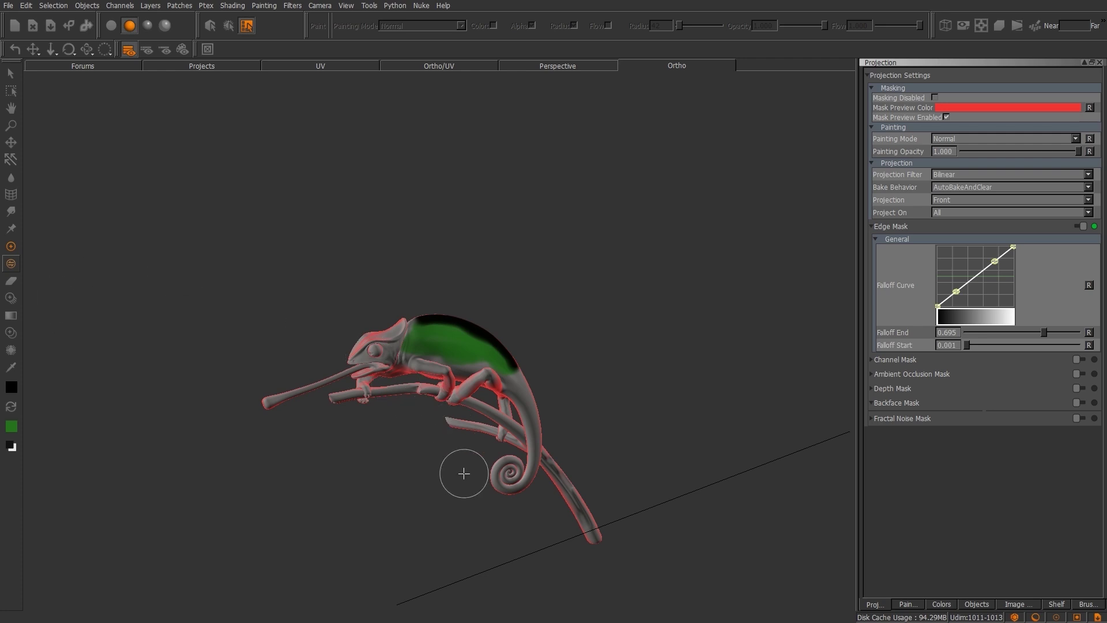
{"action": "mouse_move", "coordinate": [465, 467]}
{"action": "left_mouse_down", "text": "alt"}
{"action": "mouse_move", "coordinate": [462, 415]}
{"action": "mouse_move", "coordinate": [487, 421]}
{"action": "mouse_move", "coordinate": [556, 383]}
{"action": "mouse_move", "coordinate": [435, 443]}
{"action": "mouse_move", "coordinate": [459, 414]}
{"action": "mouse_move", "coordinate": [476, 323]}
{"action": "mouse_move", "coordinate": [470, 279]}
{"action": "left_mouse_up", "text": "alt"}
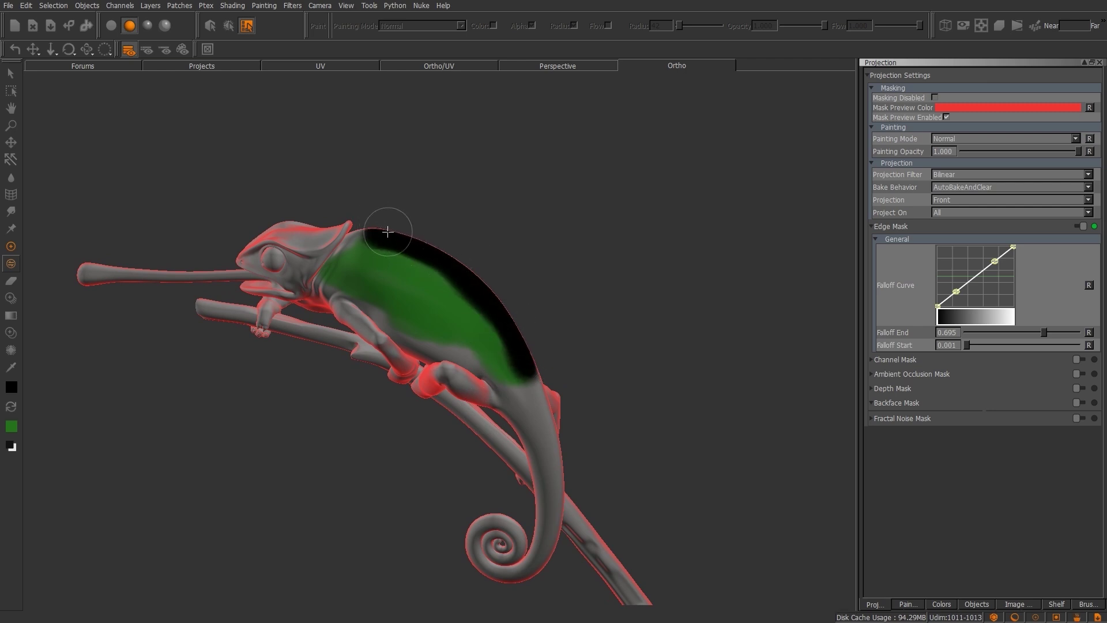
{"action": "left_click_drag", "start_coordinate": [525, 361], "coordinate": [546, 371], "text": "alt"}
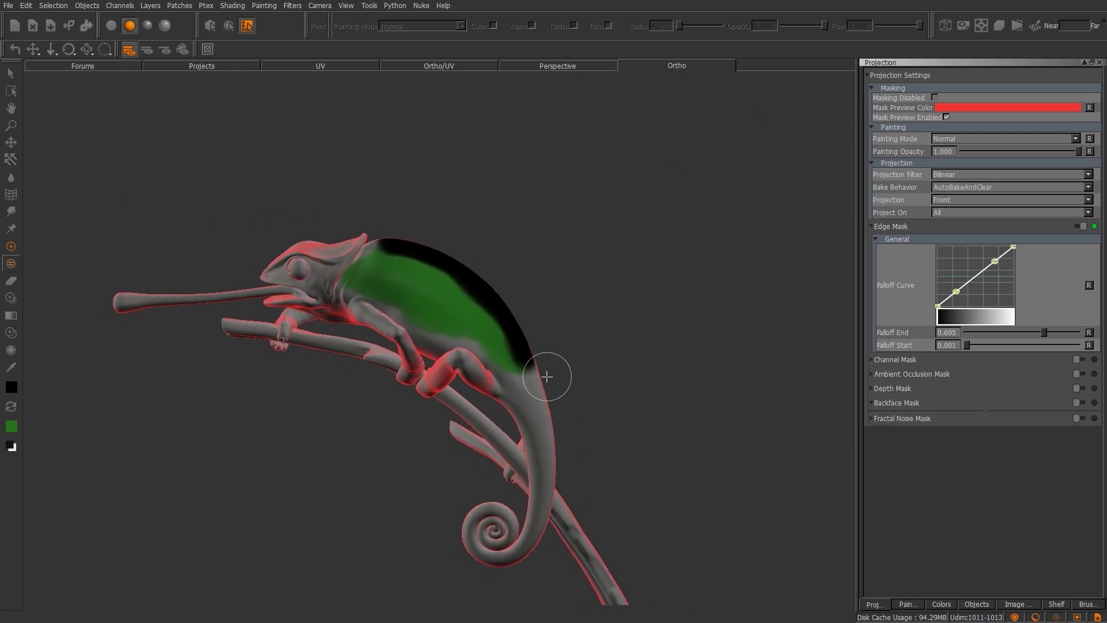
{"action": "left_click", "coordinate": [910, 227]}
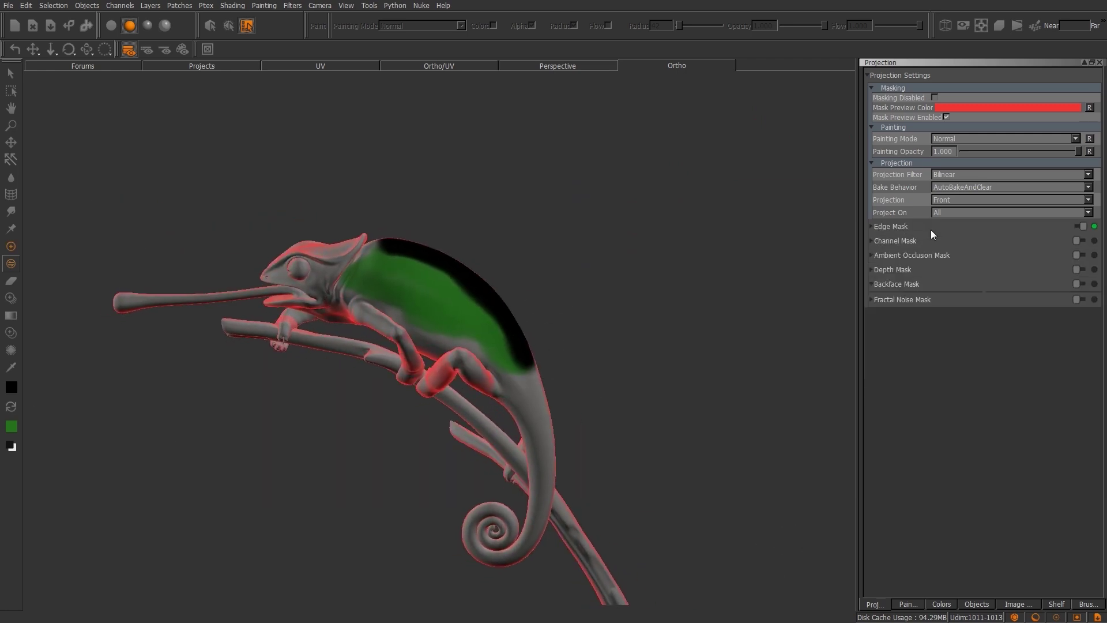
{"action": "left_click", "coordinate": [896, 241]}
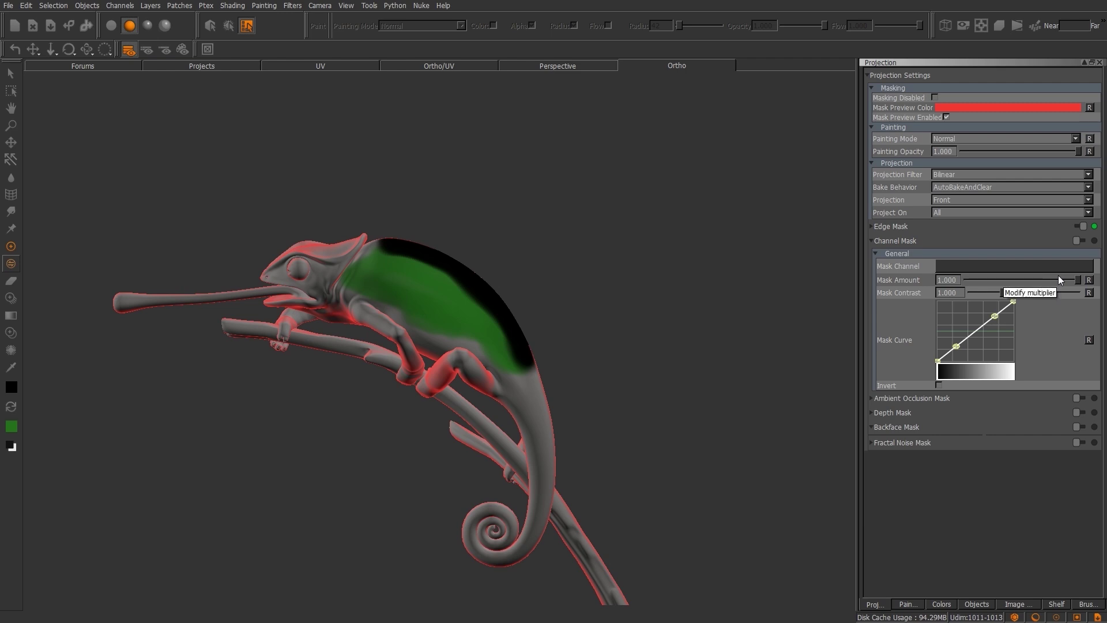
{"action": "left_click", "coordinate": [907, 242]}
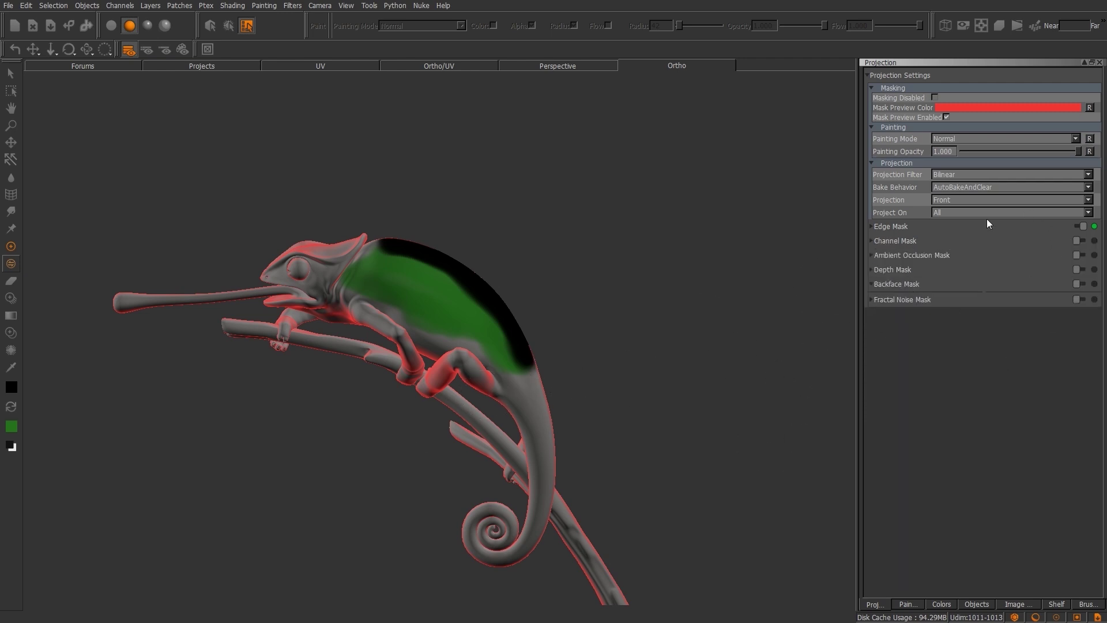
{"action": "left_click", "coordinate": [952, 255]}
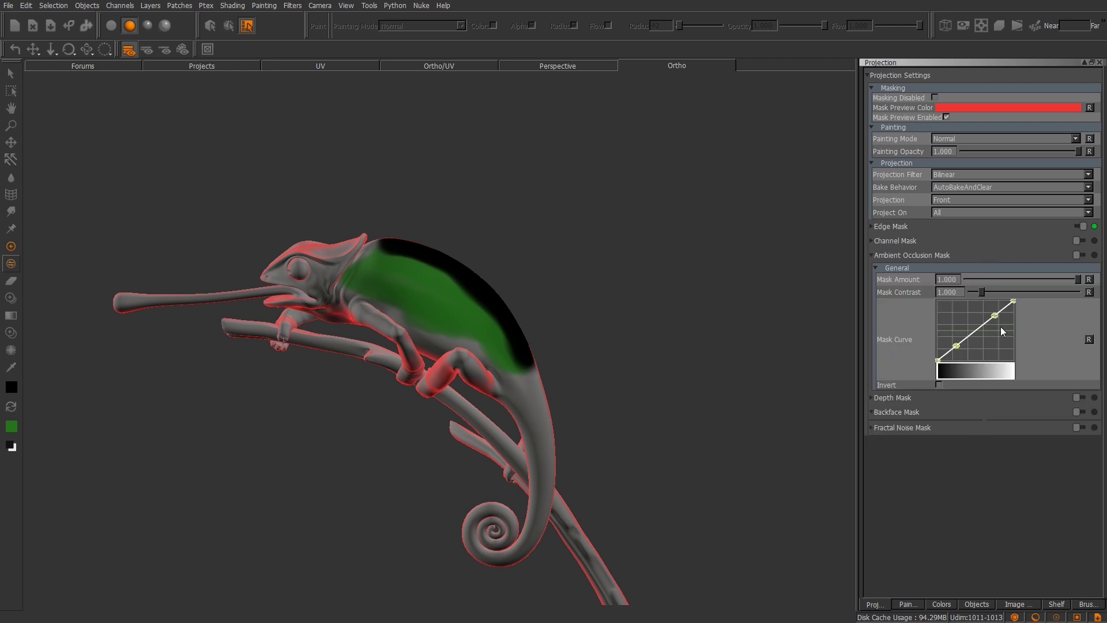
{"action": "left_click", "coordinate": [87, 5]}
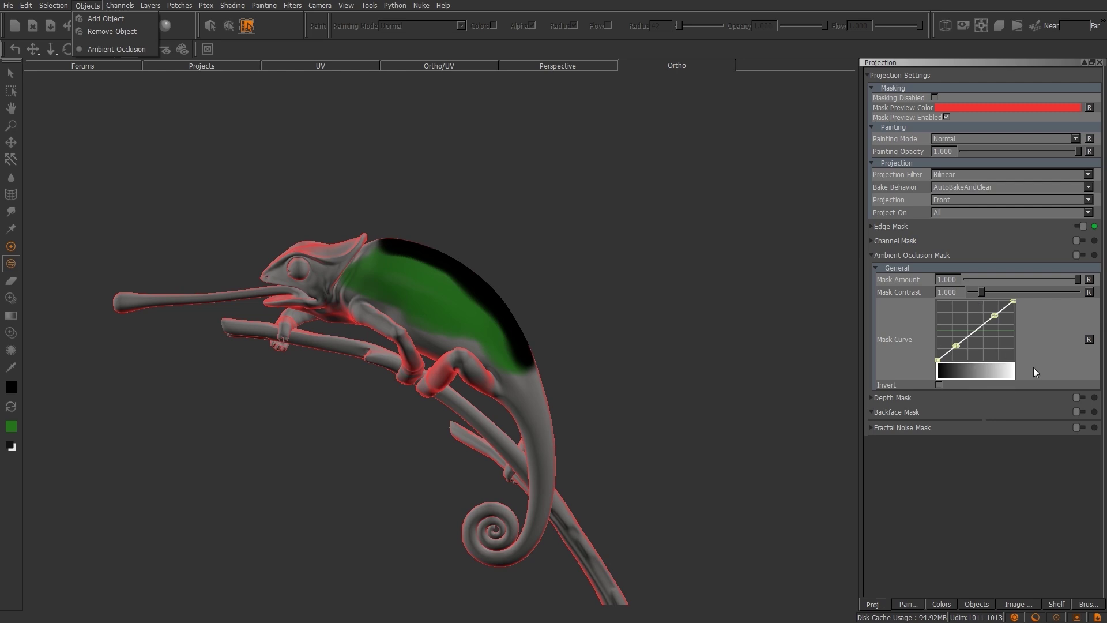
Step: Enable the Depth Mask and raise its Start to 0.482
{"action": "left_click", "coordinate": [882, 256]}
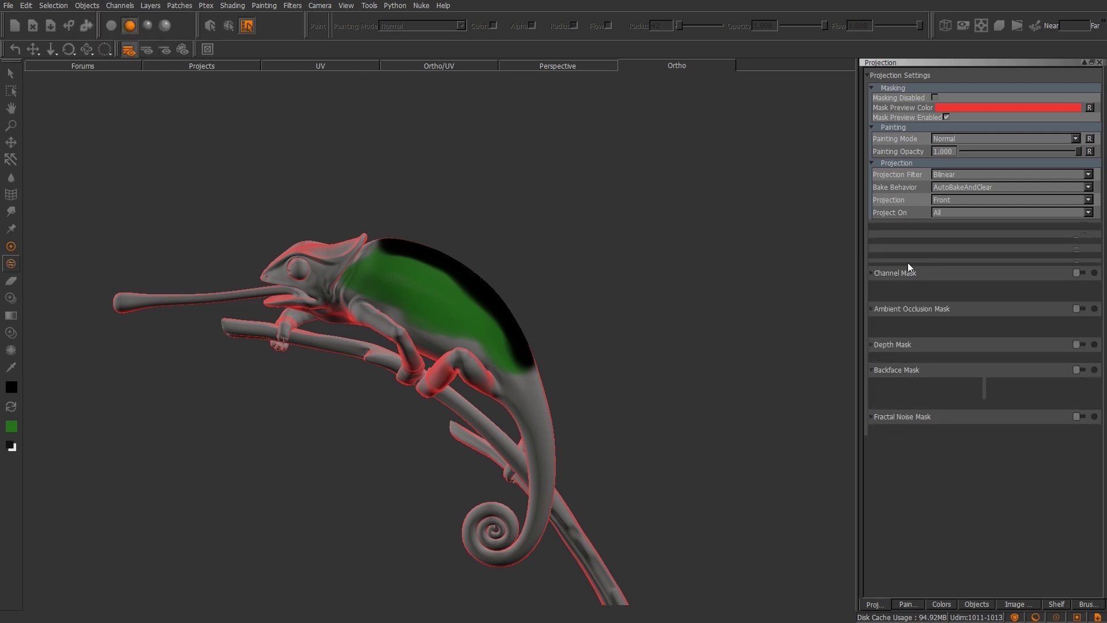
{"action": "left_click", "coordinate": [892, 270]}
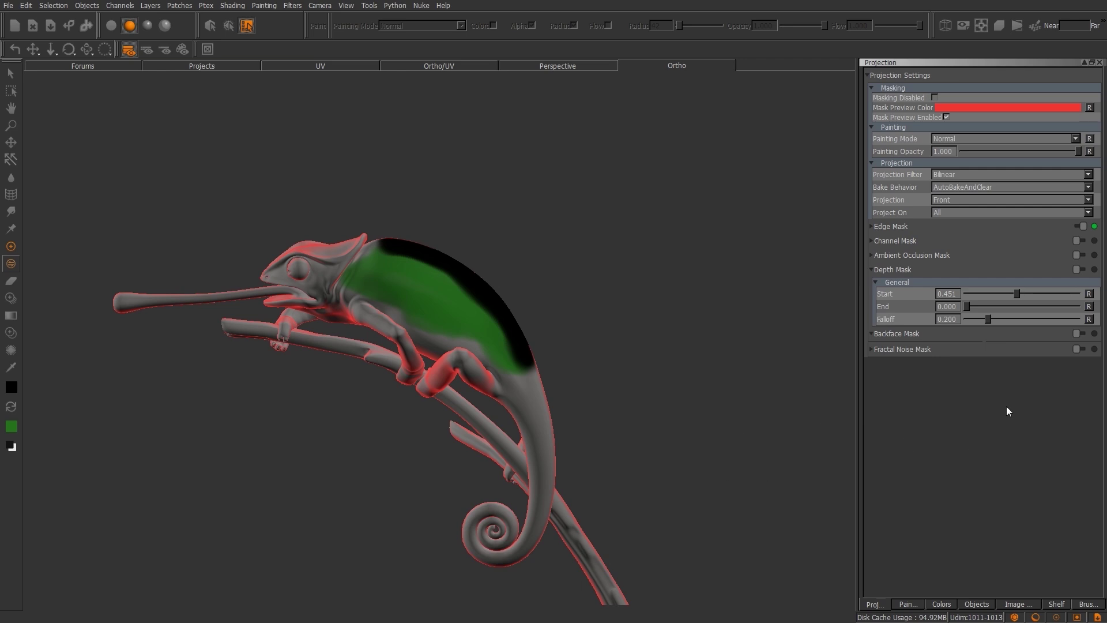
{"action": "left_click", "coordinate": [1080, 269]}
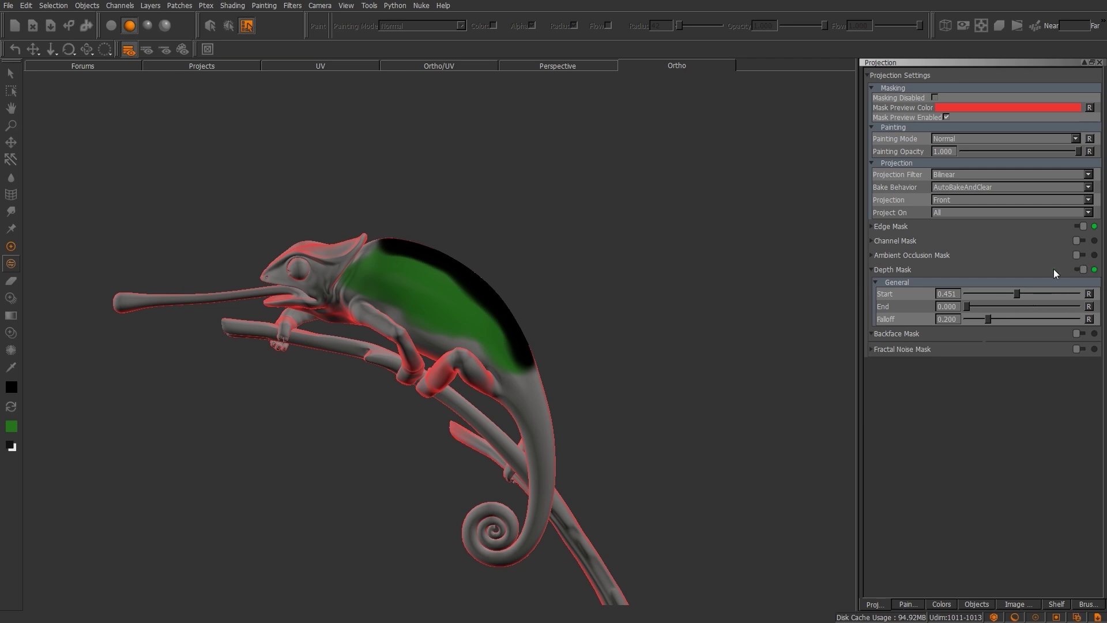
{"action": "left_click_drag", "start_coordinate": [504, 437], "coordinate": [456, 410], "text": "alt"}
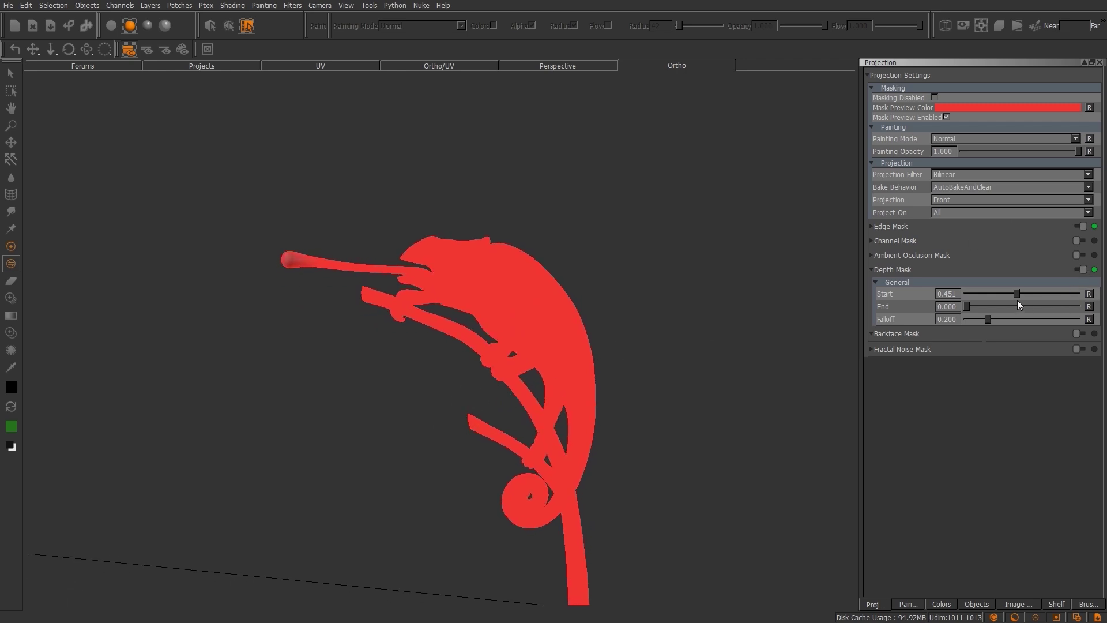
{"action": "left_click_drag", "start_coordinate": [1017, 292], "coordinate": [1020, 295]}
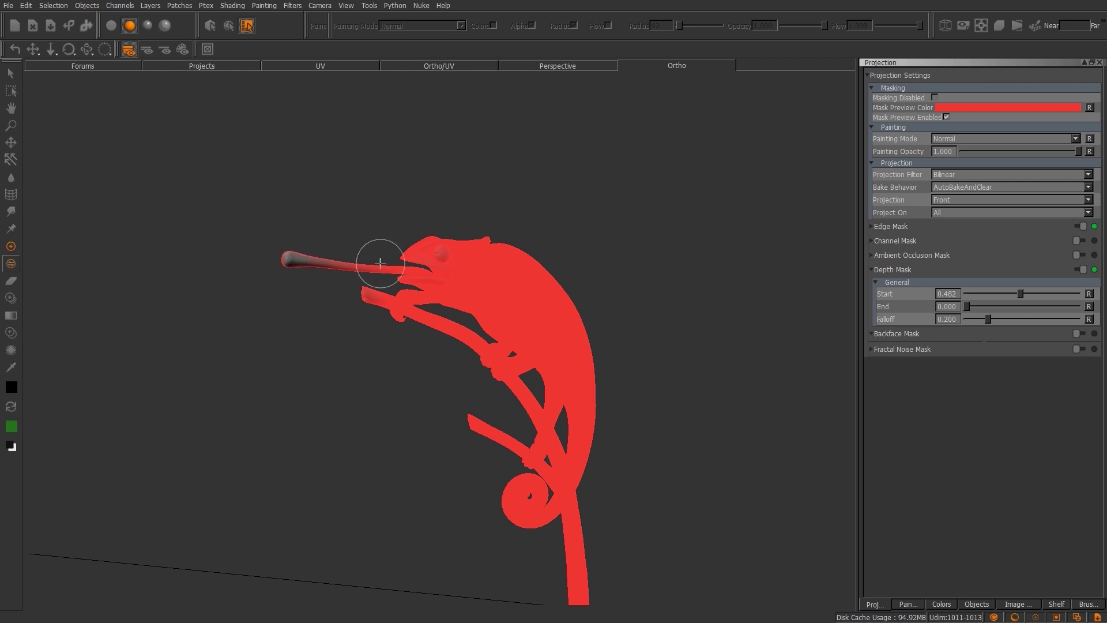
Step: Paint a test stroke along the tongue, orbit to check it, then turn the Depth Mask off
{"action": "left_click", "coordinate": [289, 263]}
{"action": "mouse_move", "coordinate": [289, 263]}
{"action": "left_mouse_down"}
{"action": "mouse_move", "coordinate": [369, 264]}
{"action": "mouse_move", "coordinate": [299, 260]}
{"action": "mouse_move", "coordinate": [362, 278]}
{"action": "left_mouse_up"}
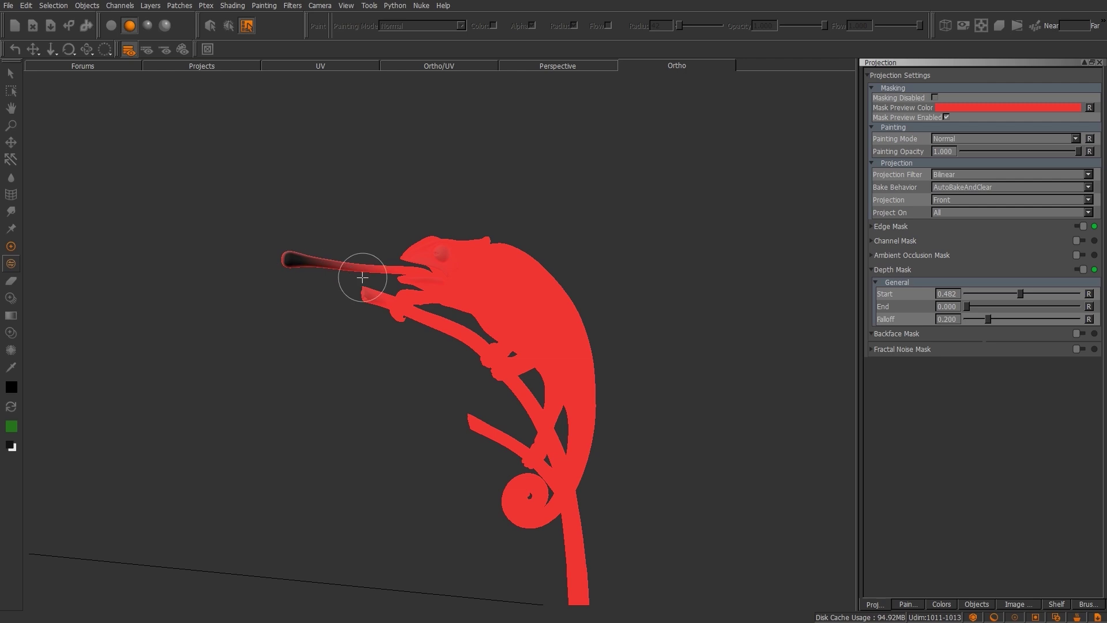
{"action": "mouse_move", "coordinate": [398, 351]}
{"action": "left_mouse_down", "text": "alt"}
{"action": "mouse_move", "coordinate": [470, 411]}
{"action": "mouse_move", "coordinate": [369, 395]}
{"action": "mouse_move", "coordinate": [351, 351]}
{"action": "mouse_move", "coordinate": [346, 364]}
{"action": "mouse_move", "coordinate": [324, 366]}
{"action": "mouse_move", "coordinate": [378, 355]}
{"action": "mouse_move", "coordinate": [396, 370]}
{"action": "mouse_move", "coordinate": [421, 365]}
{"action": "left_mouse_up", "text": "alt"}
{"action": "right_click_drag", "start_coordinate": [420, 365], "coordinate": [564, 371], "text": "alt"}
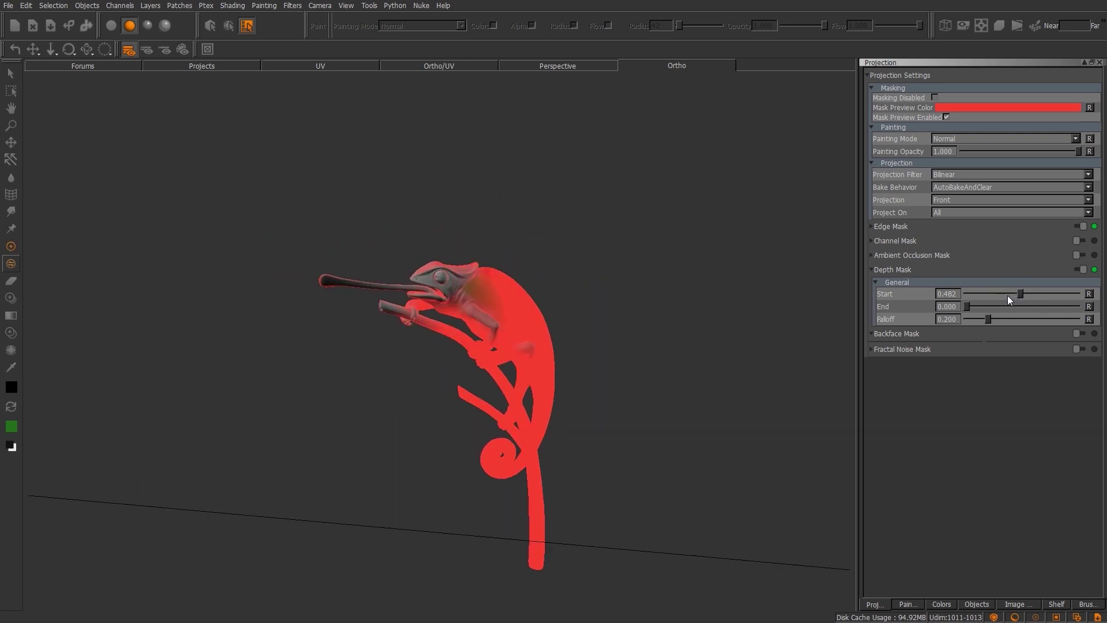
{"action": "left_click", "coordinate": [1083, 270]}
Step: Collapse the Depth Mask section and reopen the Backface Mask section
{"action": "left_click", "coordinate": [898, 269]}
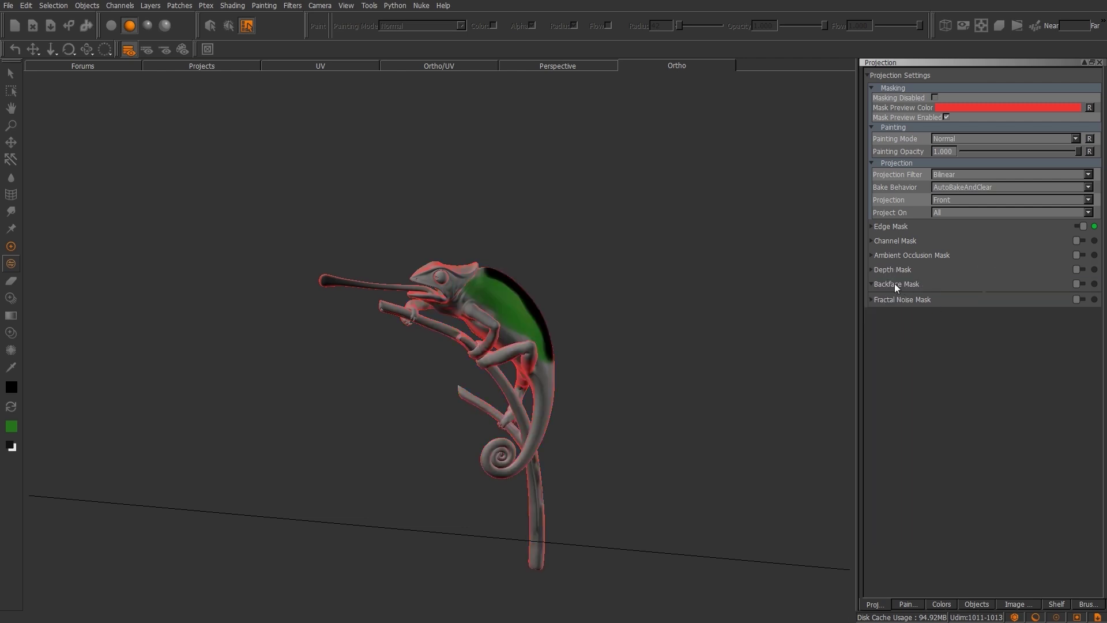
{"action": "left_click", "coordinate": [895, 284]}
{"action": "left_click", "coordinate": [891, 285]}
Step: Enable the Fractal Noise Mask, switching the Backface Mask off again
{"action": "left_click", "coordinate": [1081, 283]}
{"action": "left_click", "coordinate": [887, 299]}
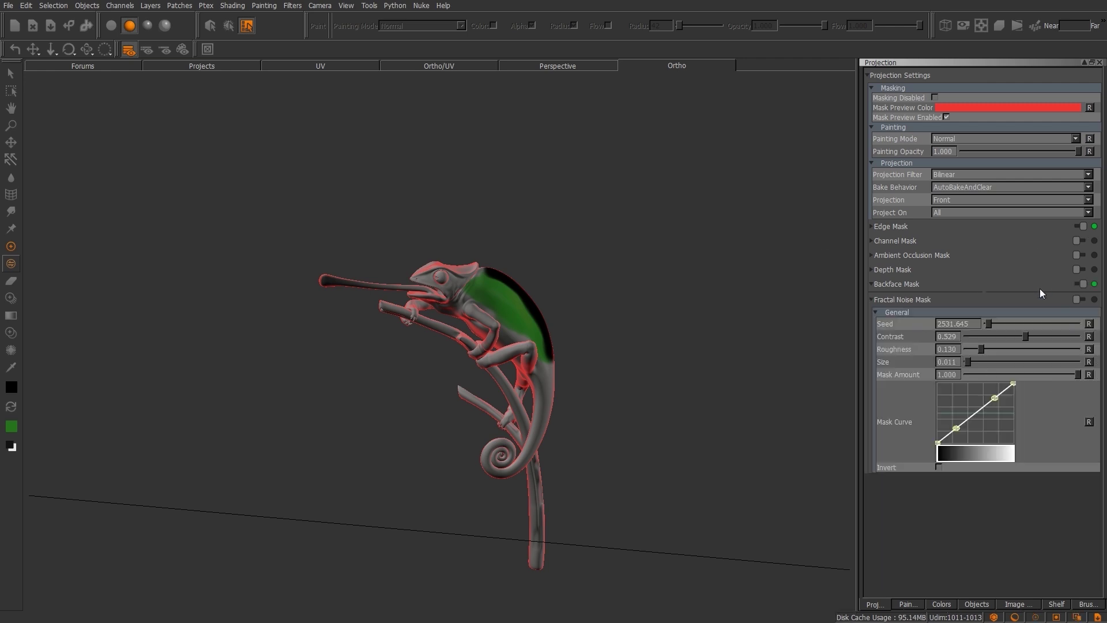
{"action": "left_click", "coordinate": [1081, 300]}
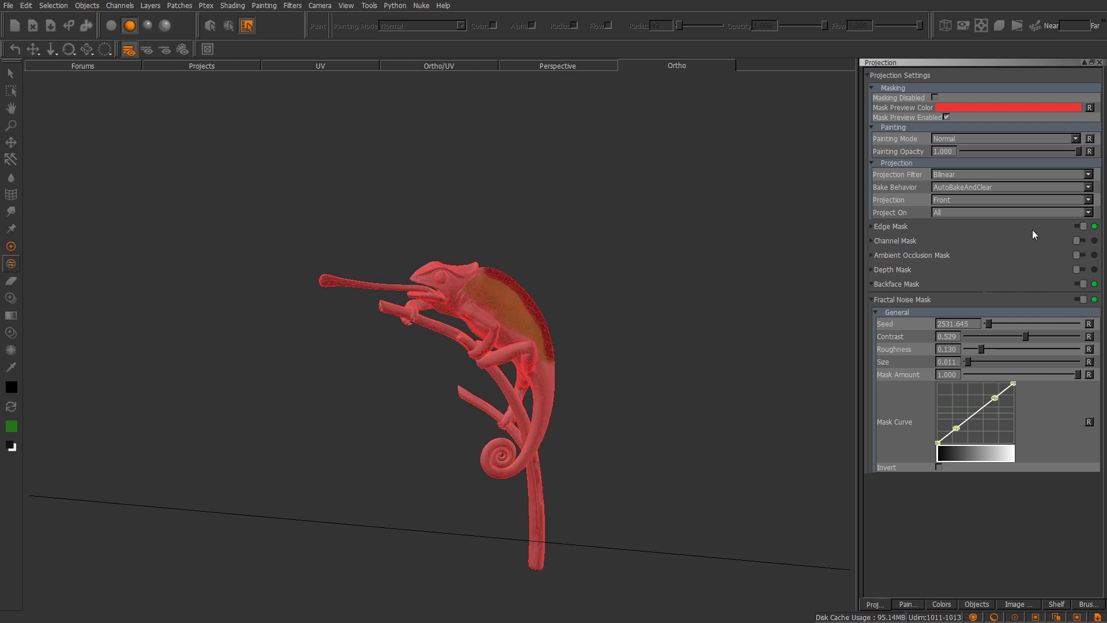
{"action": "left_click", "coordinate": [1080, 284]}
{"action": "left_click_drag", "start_coordinate": [566, 380], "coordinate": [825, 339], "text": "alt"}
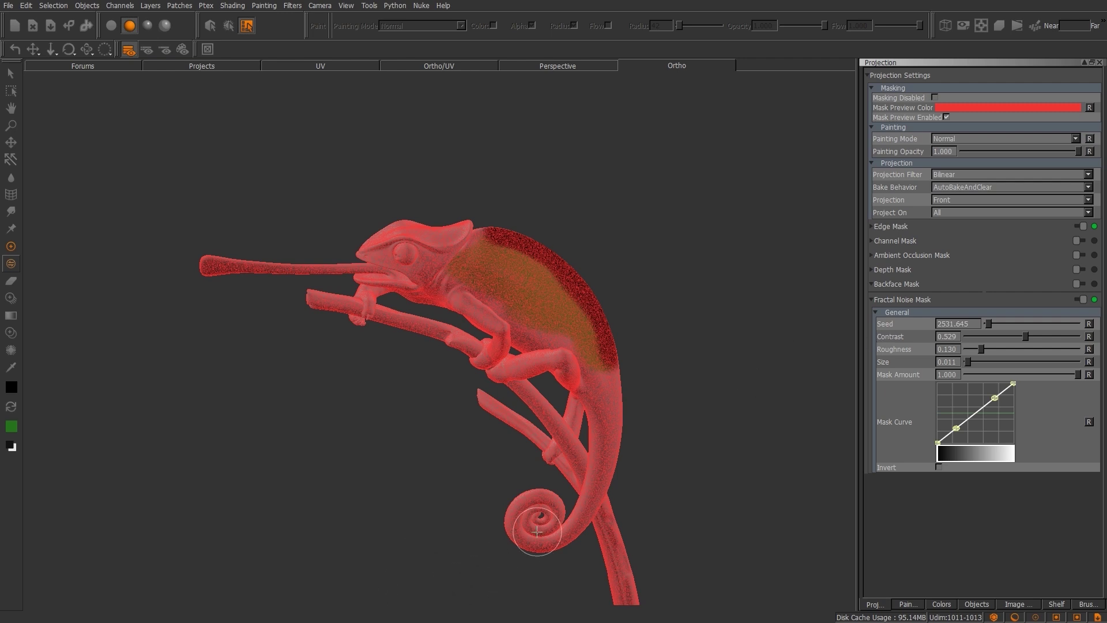
{"action": "left_click_drag", "start_coordinate": [537, 532], "coordinate": [539, 515], "text": "alt"}
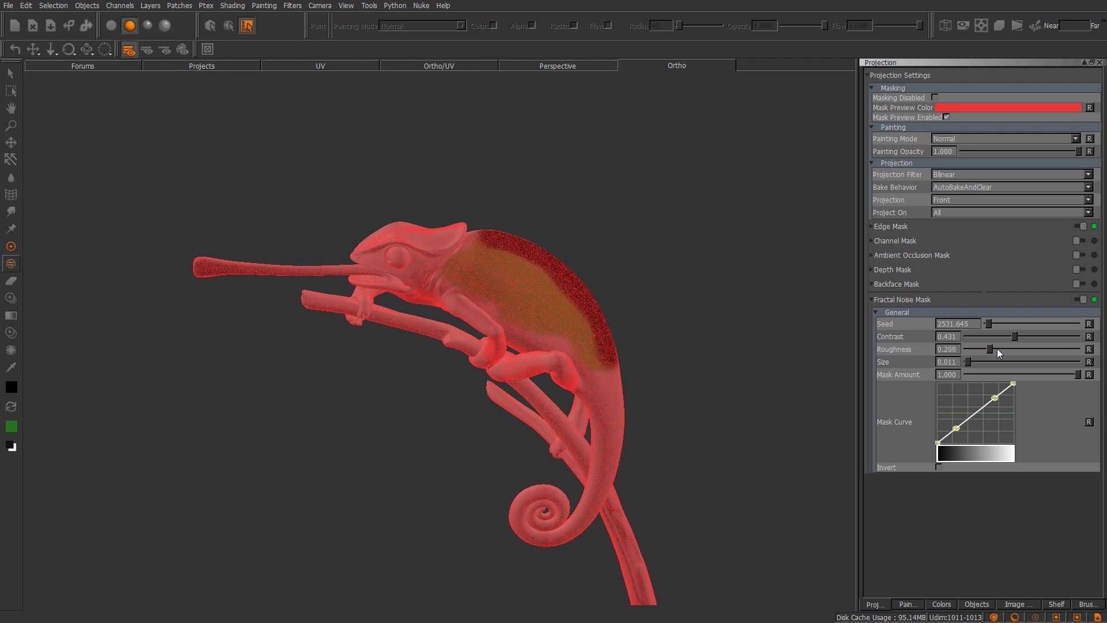
Step: Tune the noise to Contrast 0.431, Roughness 0.146, Size 0.022 and reshape the mask curve
{"action": "mouse_move", "coordinate": [969, 361]}
{"action": "left_mouse_down"}
{"action": "mouse_move", "coordinate": [981, 362]}
{"action": "mouse_move", "coordinate": [971, 364]}
{"action": "left_mouse_up"}
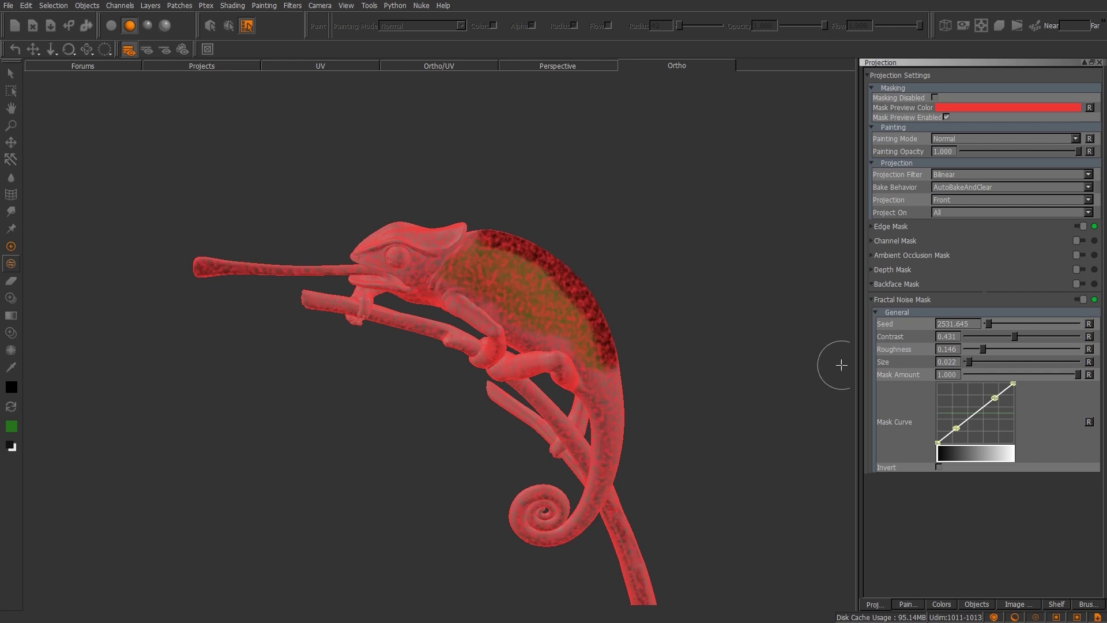
{"action": "mouse_move", "coordinate": [594, 459]}
{"action": "right_mouse_down", "text": "alt"}
{"action": "mouse_move", "coordinate": [541, 452]}
{"action": "mouse_move", "coordinate": [583, 456]}
{"action": "right_mouse_up", "text": "alt"}
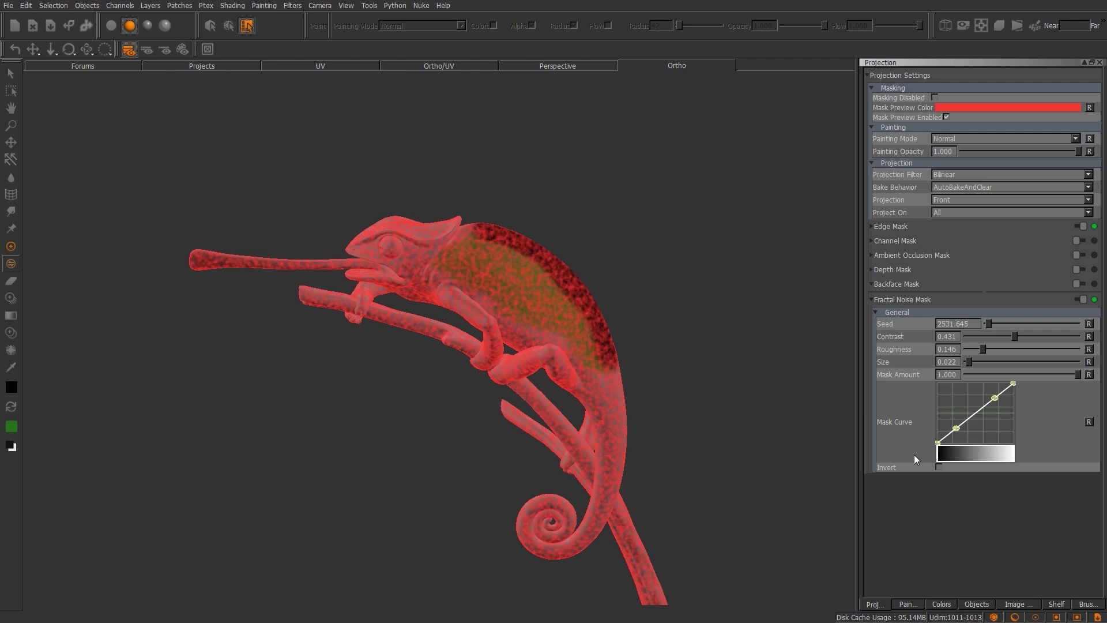
{"action": "left_click", "coordinate": [940, 467]}
{"action": "mouse_move", "coordinate": [995, 398]}
{"action": "left_mouse_down"}
{"action": "mouse_move", "coordinate": [1001, 407]}
{"action": "mouse_move", "coordinate": [990, 396]}
{"action": "mouse_move", "coordinate": [981, 430]}
{"action": "mouse_move", "coordinate": [968, 429]}
{"action": "mouse_move", "coordinate": [987, 405]}
{"action": "left_mouse_up"}
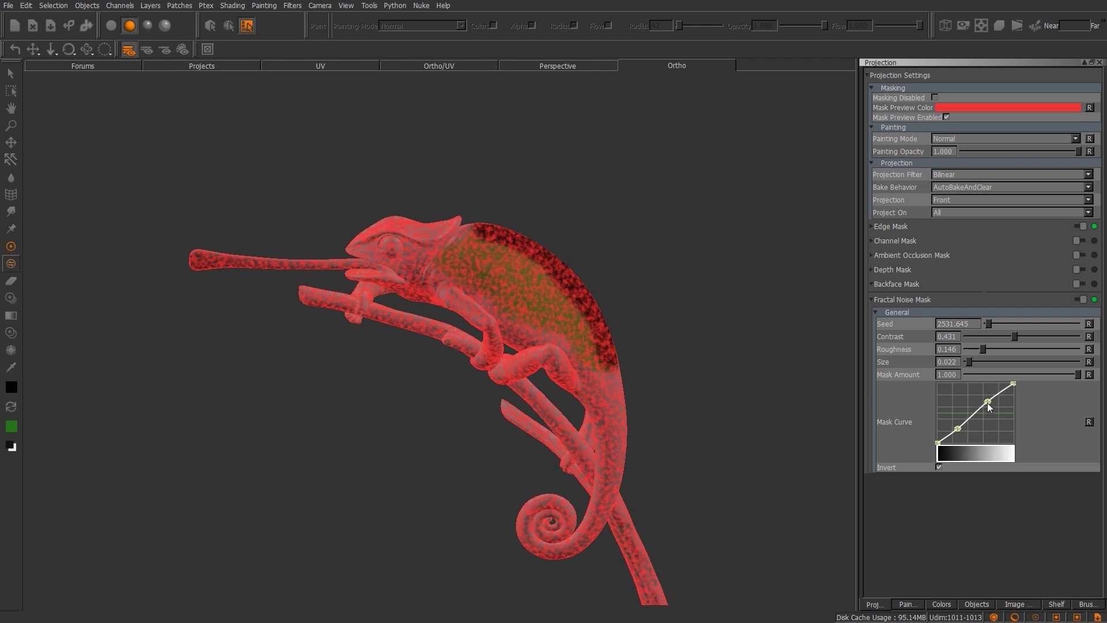
{"action": "left_click", "coordinate": [939, 468]}
{"action": "left_click_drag", "start_coordinate": [957, 428], "coordinate": [951, 427]}
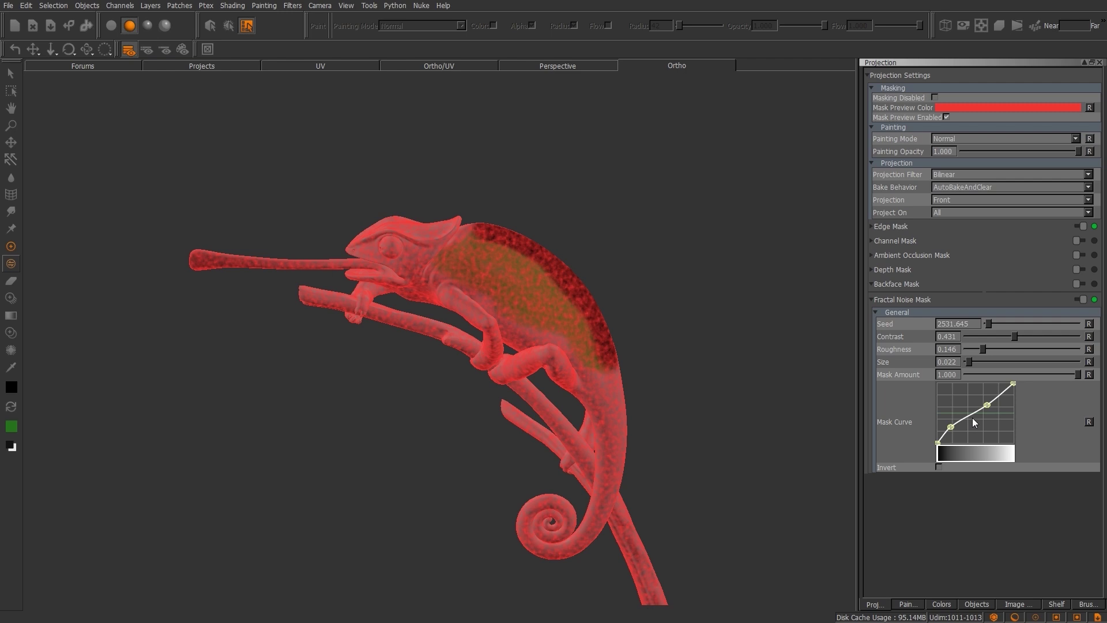
{"action": "left_click", "coordinate": [908, 604]}
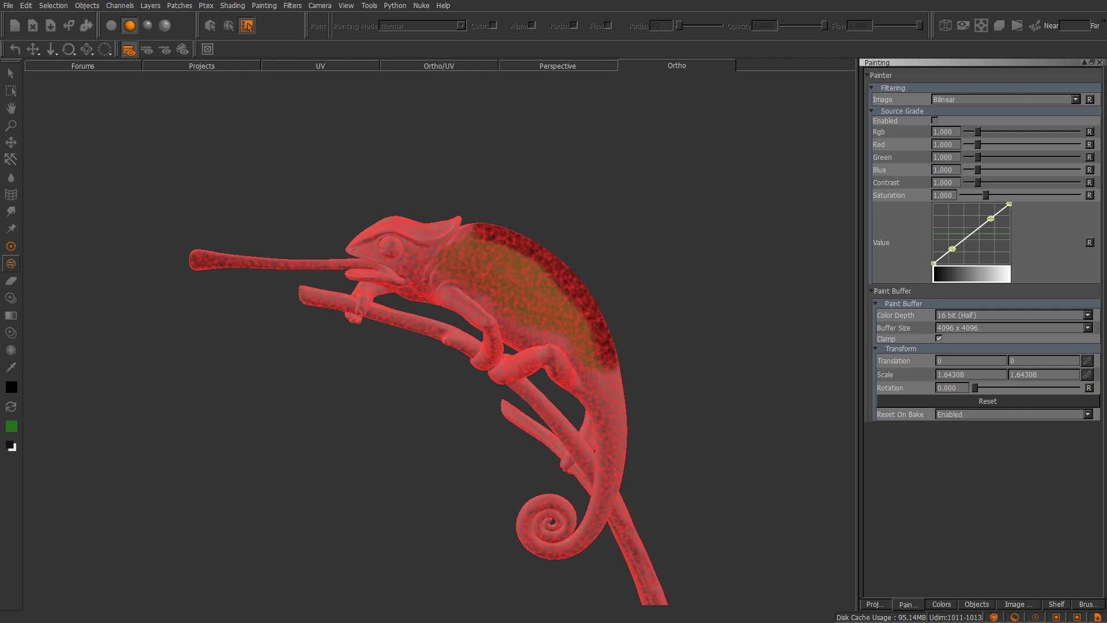
Step: Review the paint buffer unchanged: Bilinear filtering, 16 bit (Half), 4096 x 4096, Reset On Bake Enabled
{"action": "left_click", "coordinate": [971, 101]}
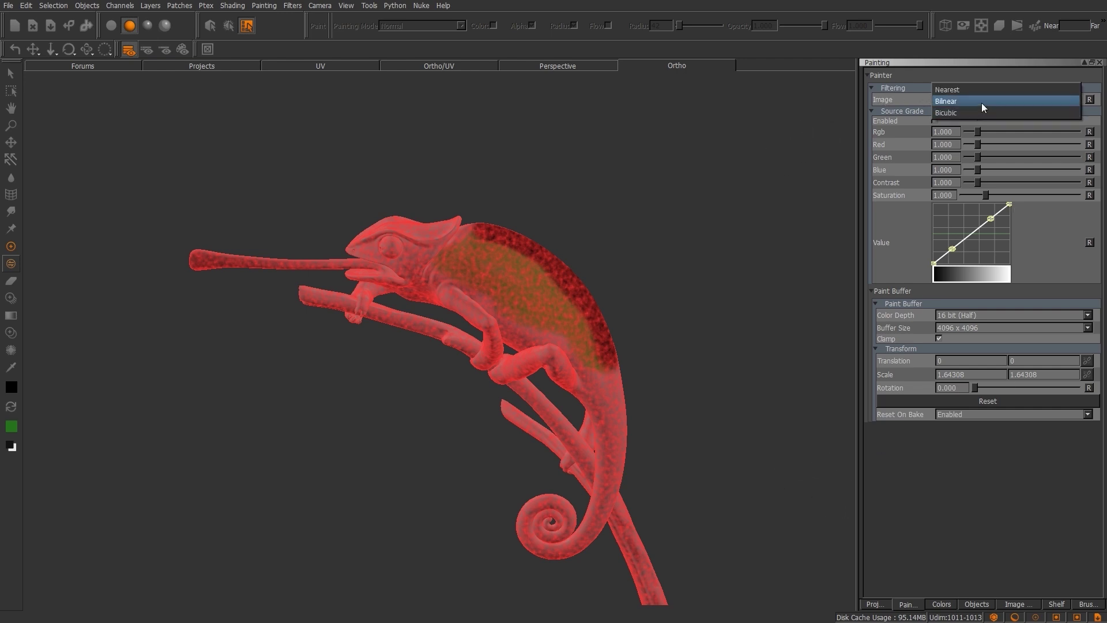
{"action": "left_click", "coordinate": [905, 113]}
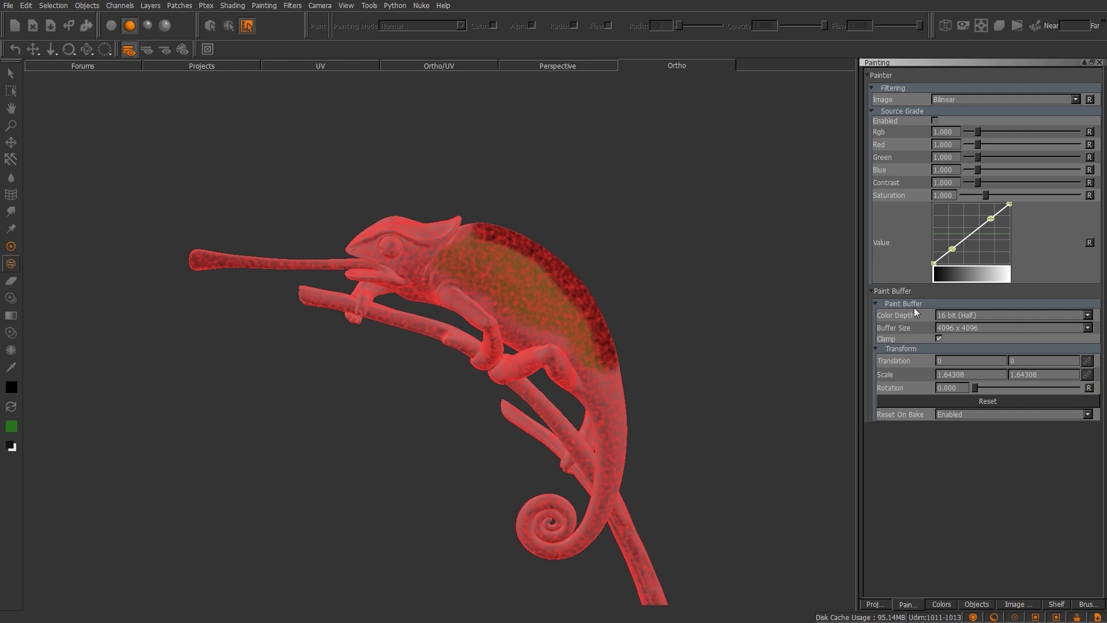
{"action": "left_click", "coordinate": [986, 314]}
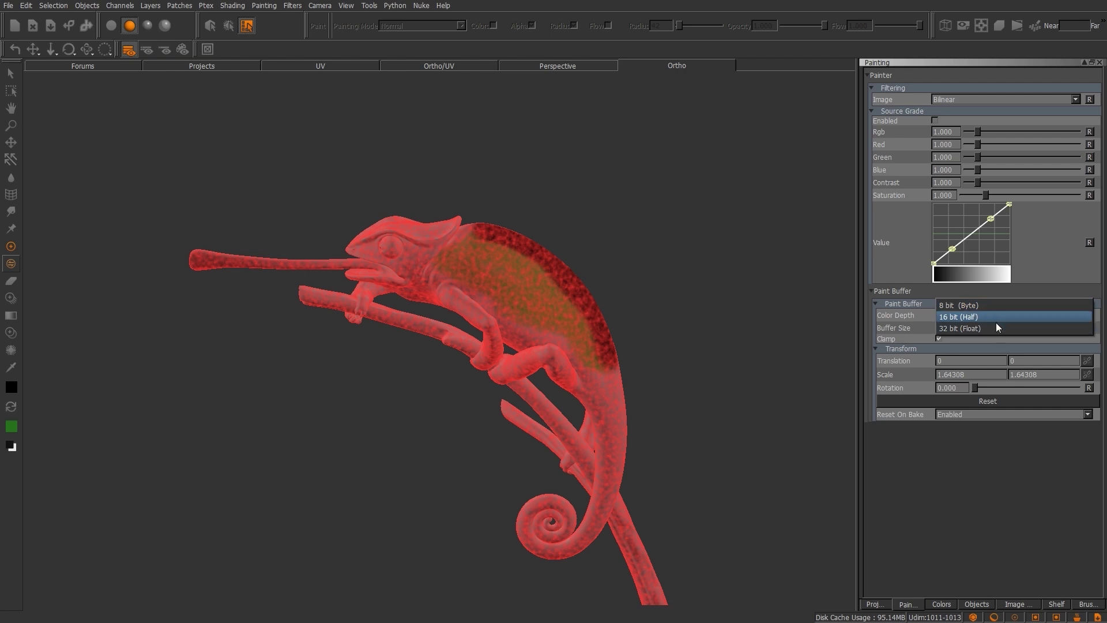
{"action": "left_click", "coordinate": [996, 322]}
{"action": "left_click", "coordinate": [996, 327]}
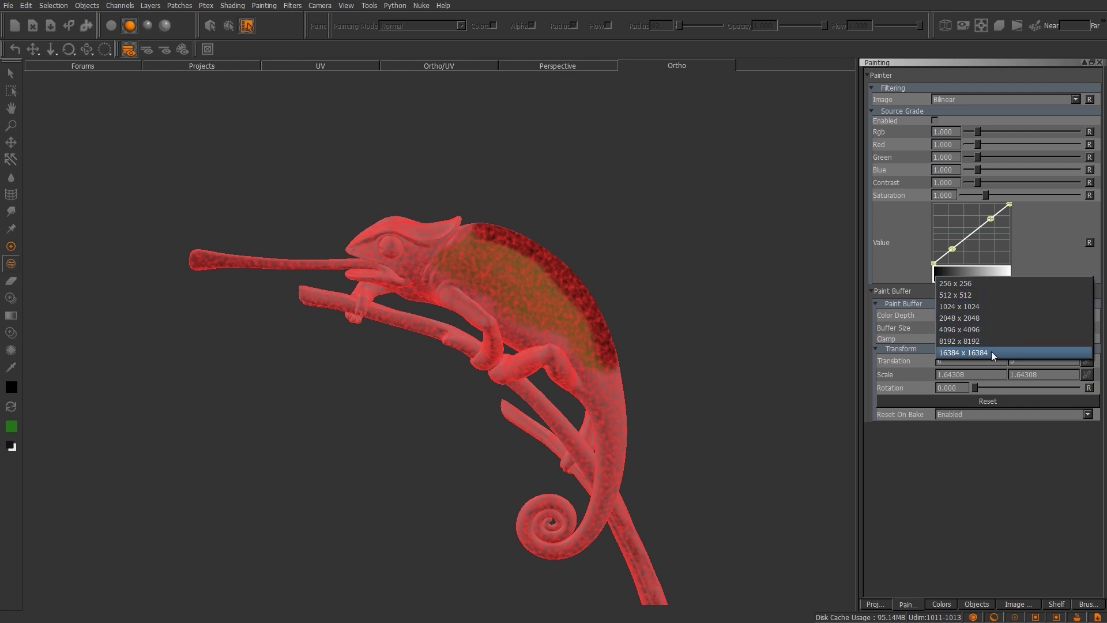
{"action": "left_click", "coordinate": [964, 484]}
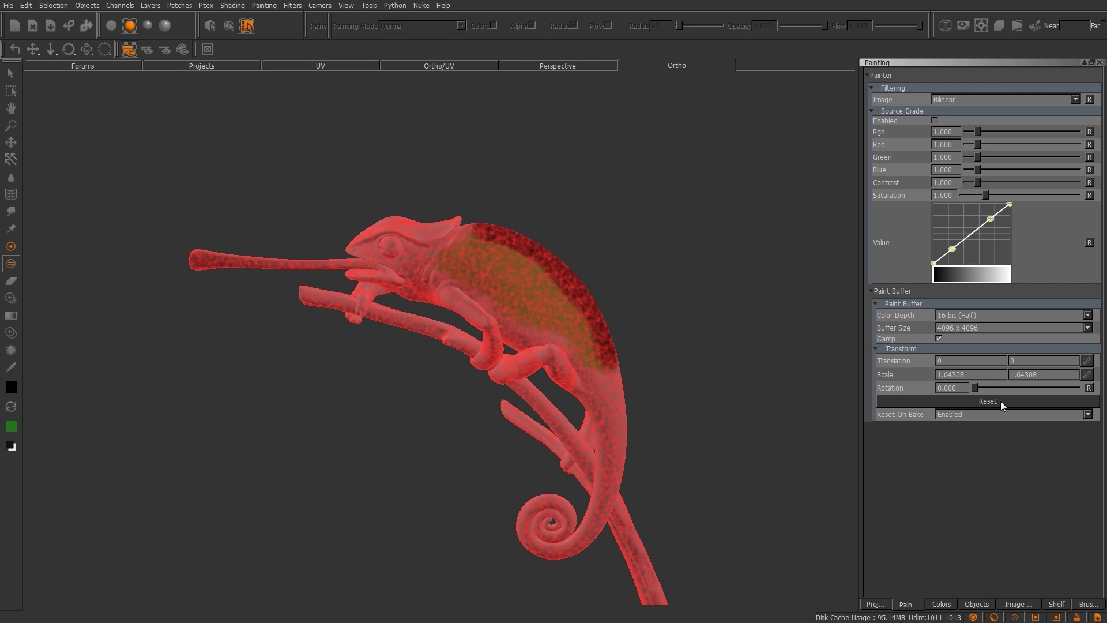
{"action": "left_click", "coordinate": [977, 414]}
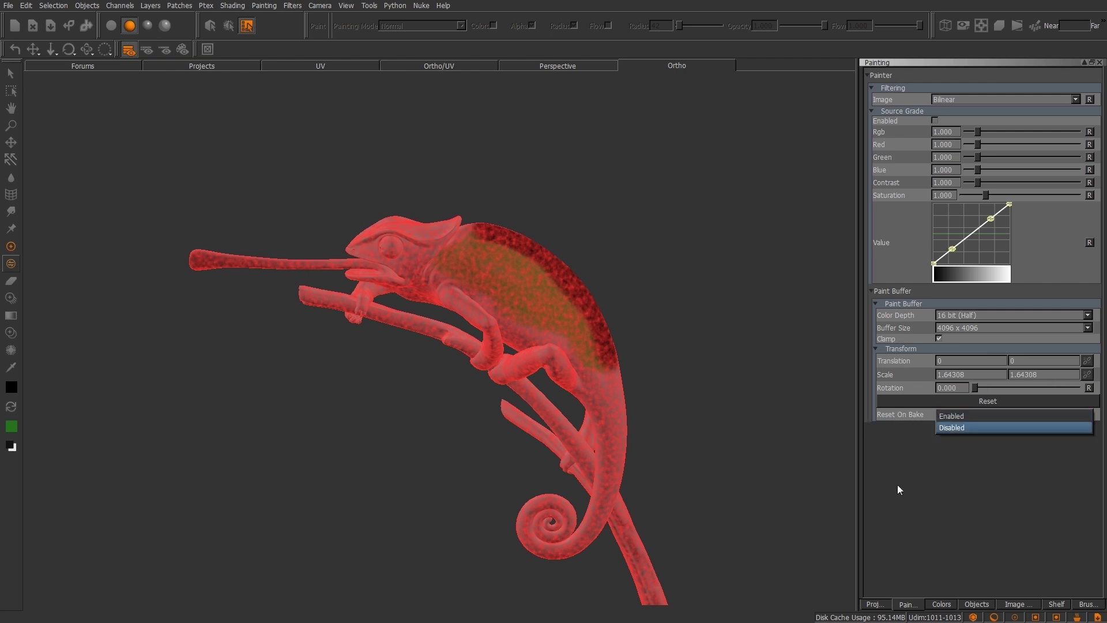
{"action": "left_click", "coordinate": [958, 443]}
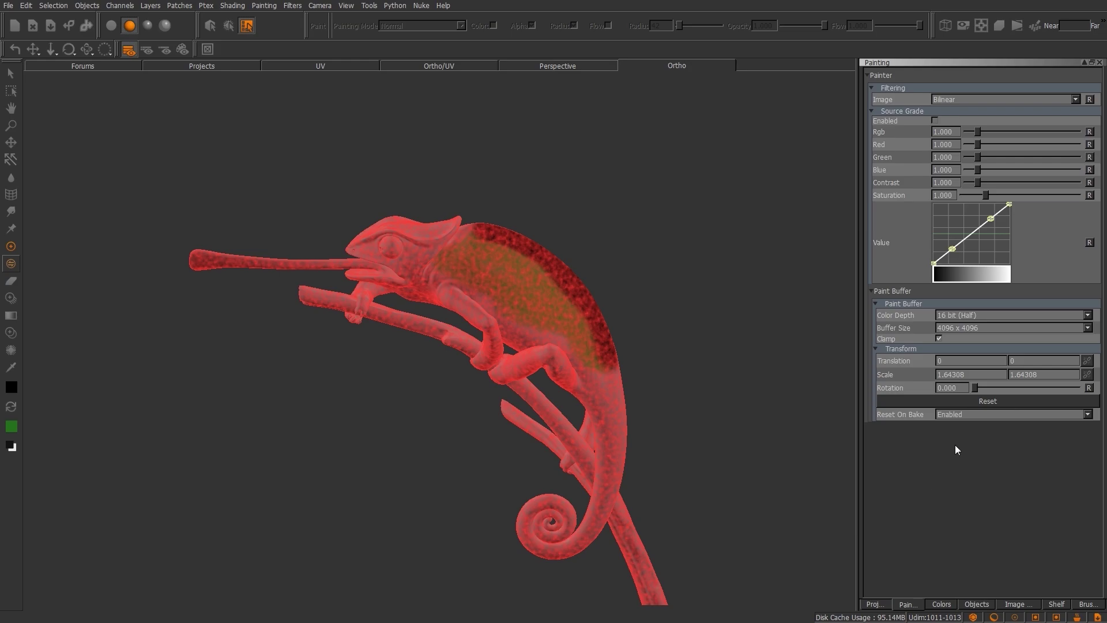